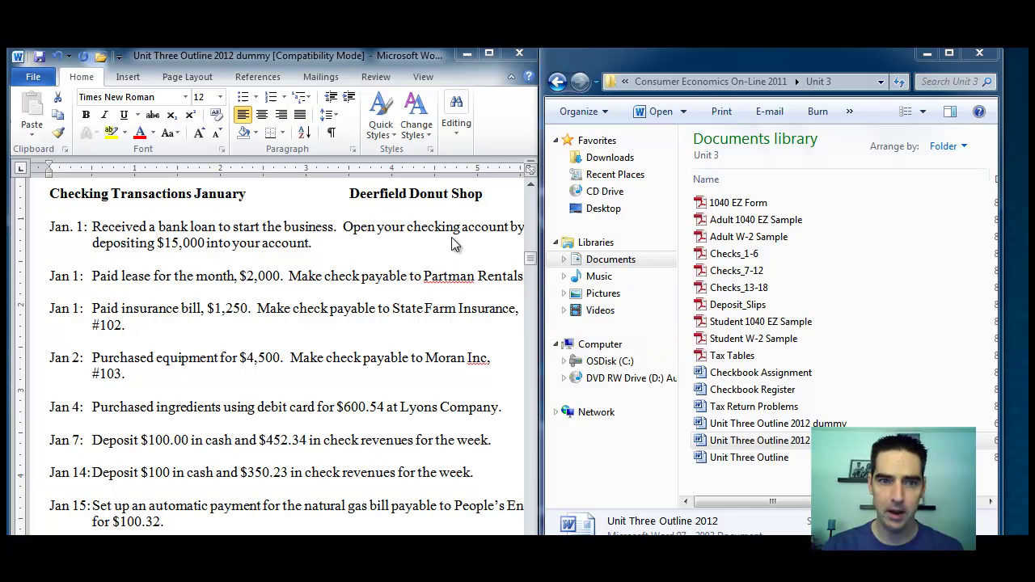
# - Open Unit Three Outline 2012 at its blank register table, placed on the right beside the transactions list
pyautogui.doubleClick(714, 447)
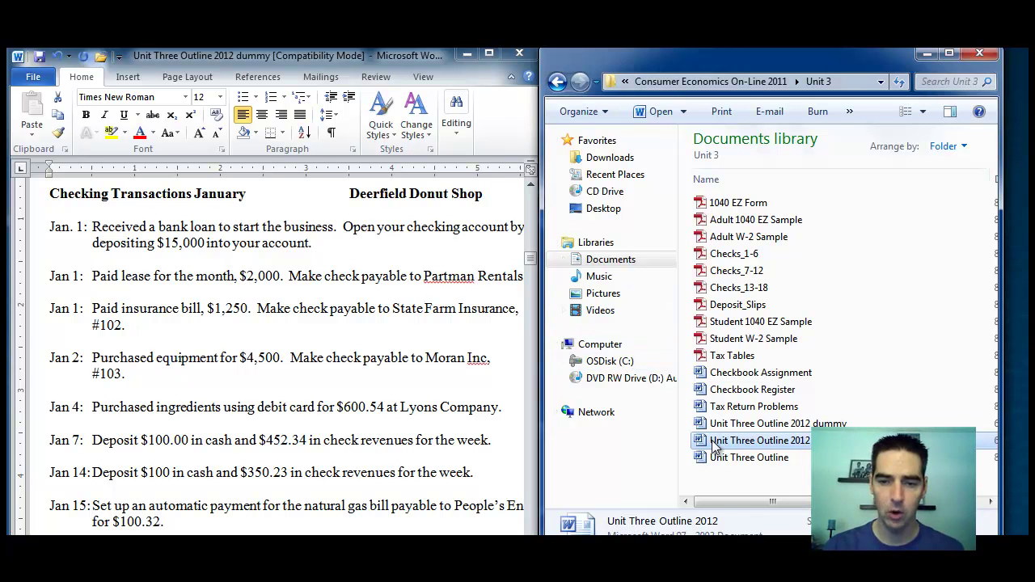
pyautogui.moveTo(549, 212); pyautogui.dragTo(552, 311)
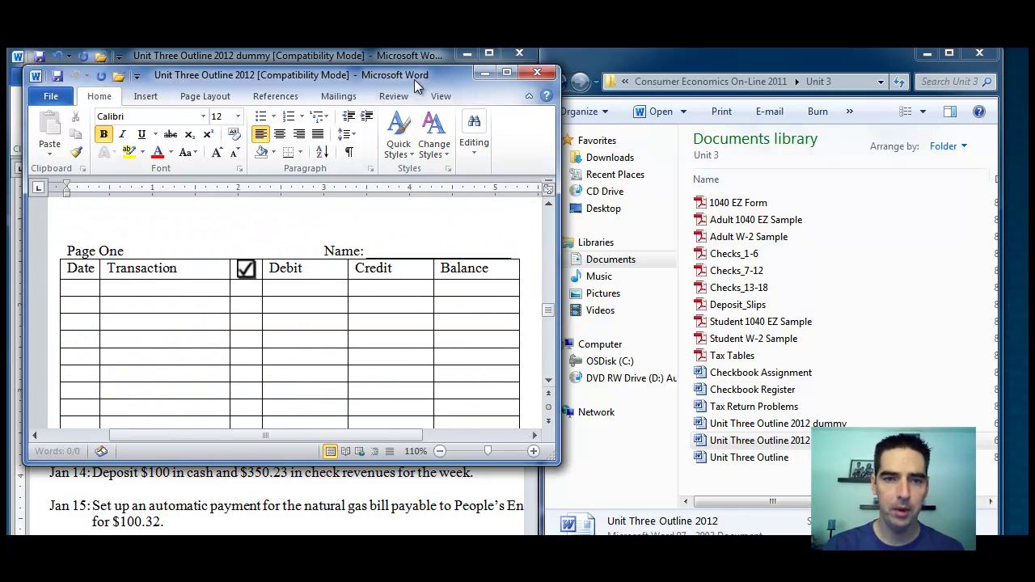
pyautogui.moveTo(393, 74); pyautogui.dragTo(902, 54)
pyautogui.doubleClick(899, 52)
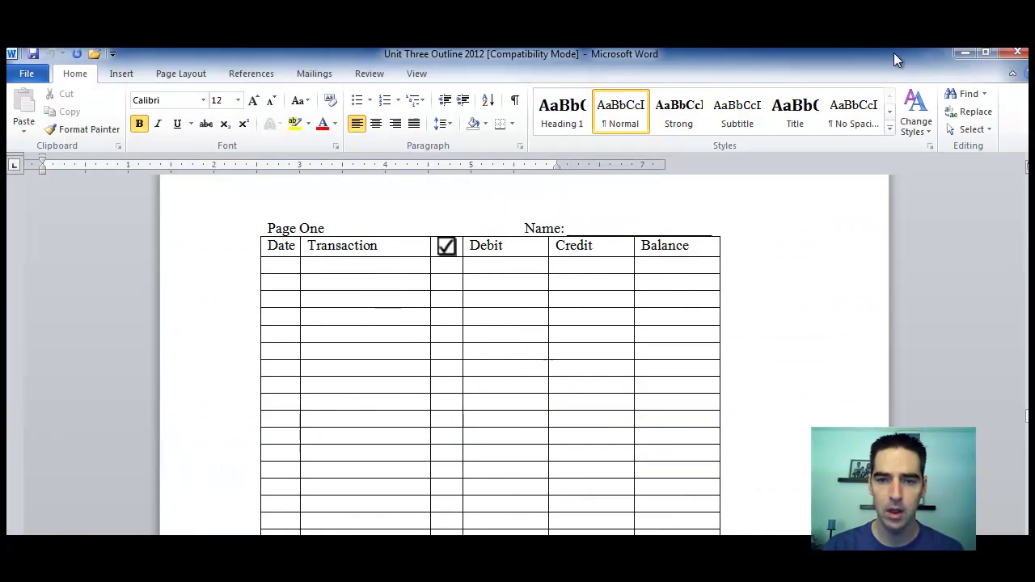
pyautogui.click(987, 54)
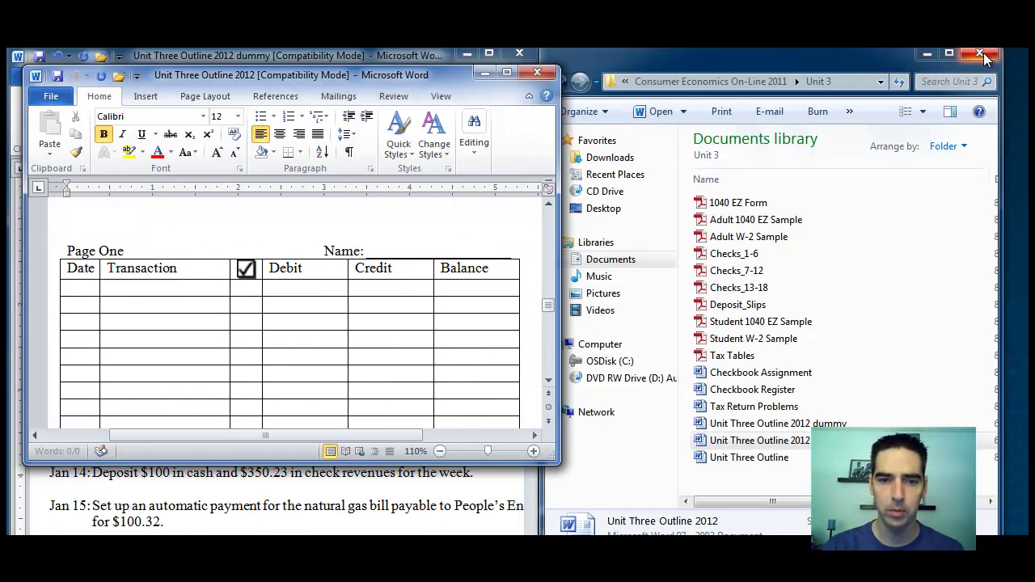
pyautogui.moveTo(439, 75); pyautogui.dragTo(915, 64)
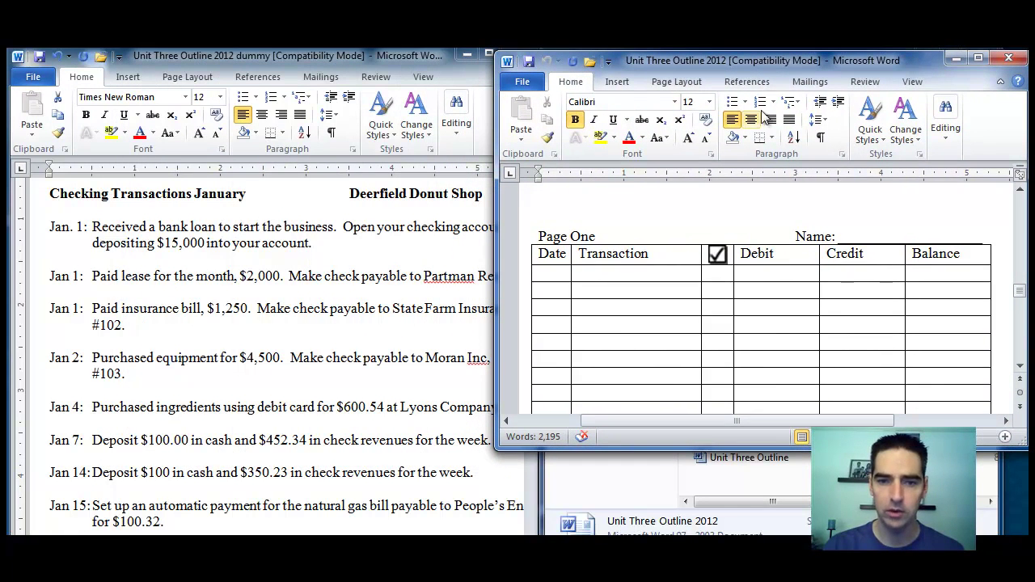
# - Insert a narrow column left of Transaction and give it the heading 'Check'
pyautogui.rightClick(572, 253)
pyautogui.click(562, 235)
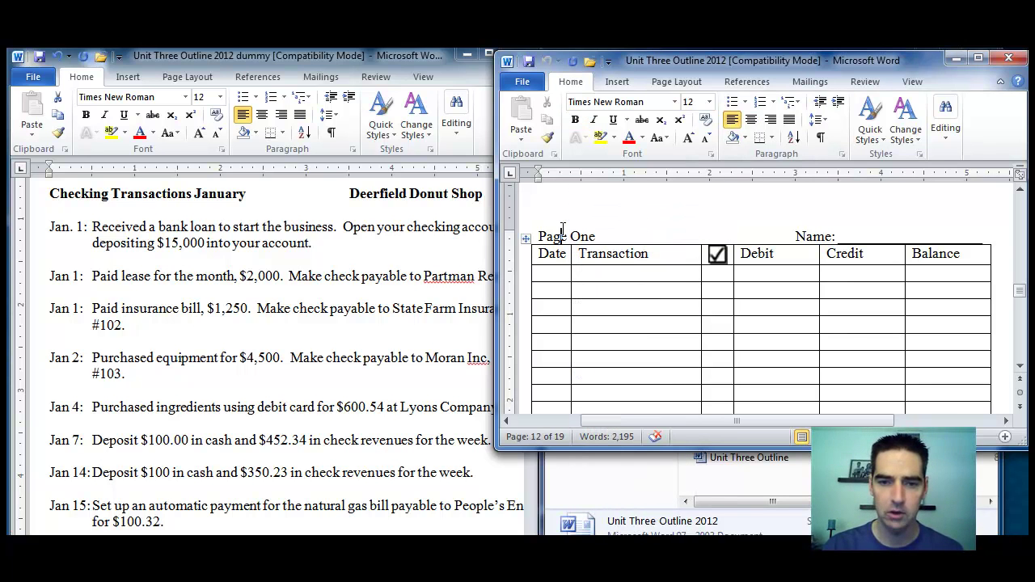
pyautogui.click(579, 251)
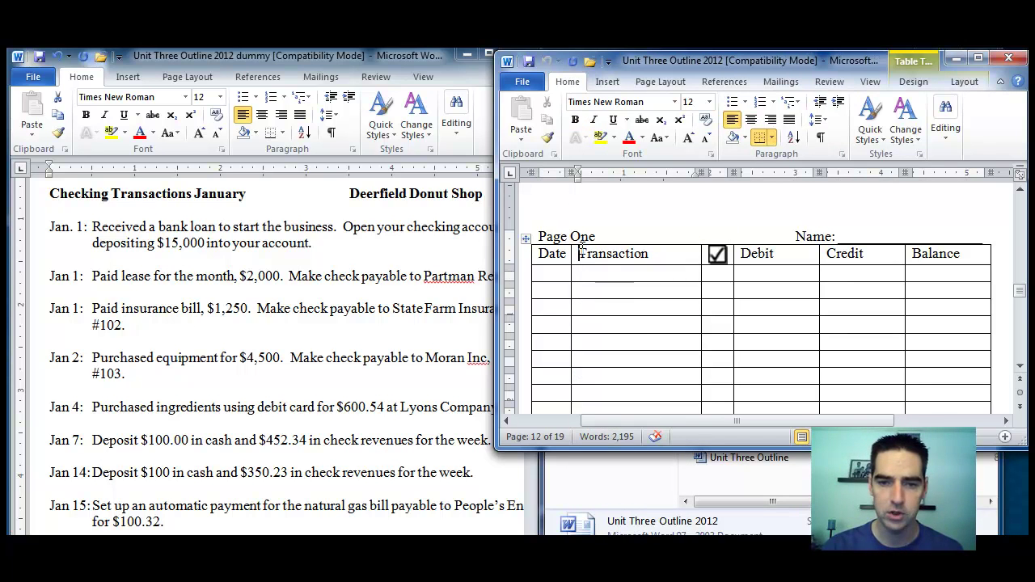
pyautogui.click(586, 244)
pyautogui.rightClick(583, 246)
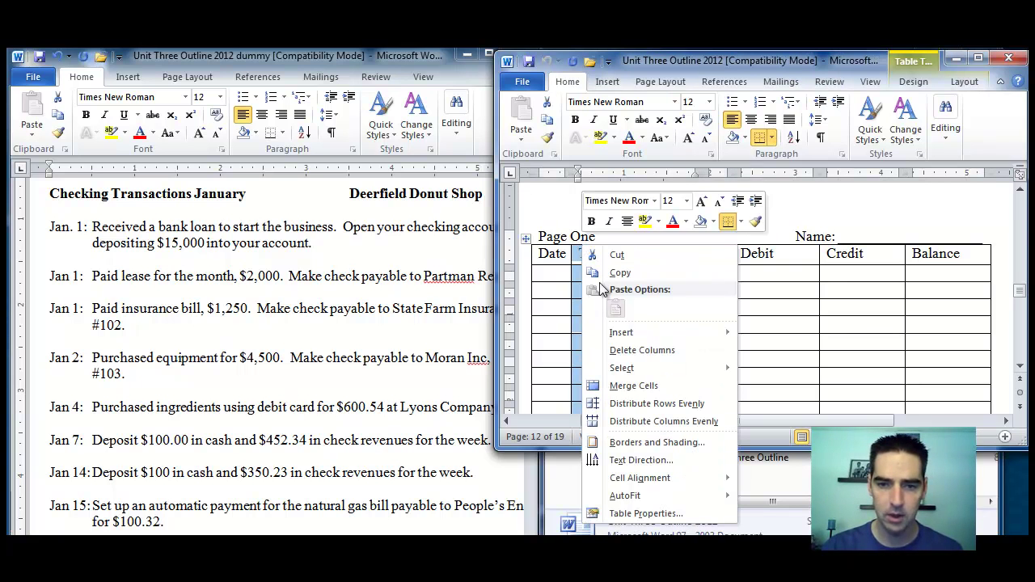
pyautogui.moveTo(603, 338)
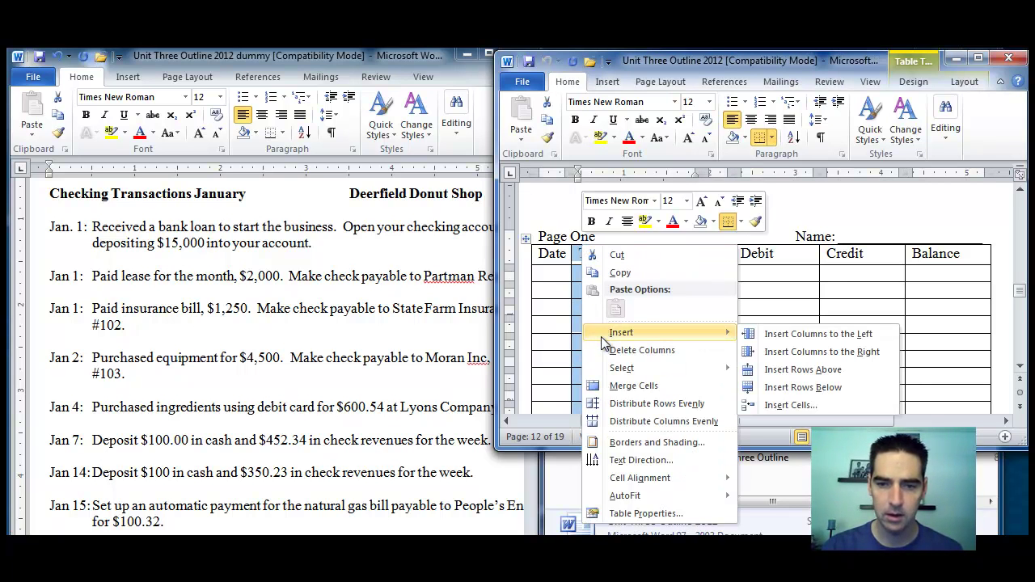
pyautogui.click(762, 333)
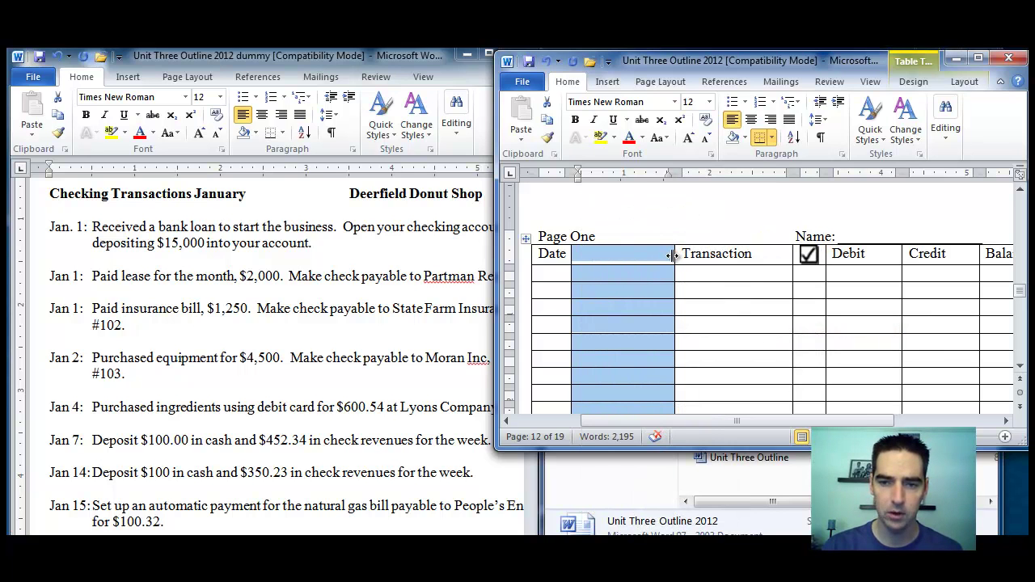
pyautogui.moveTo(672, 255); pyautogui.dragTo(618, 256)
pyautogui.click(582, 257)
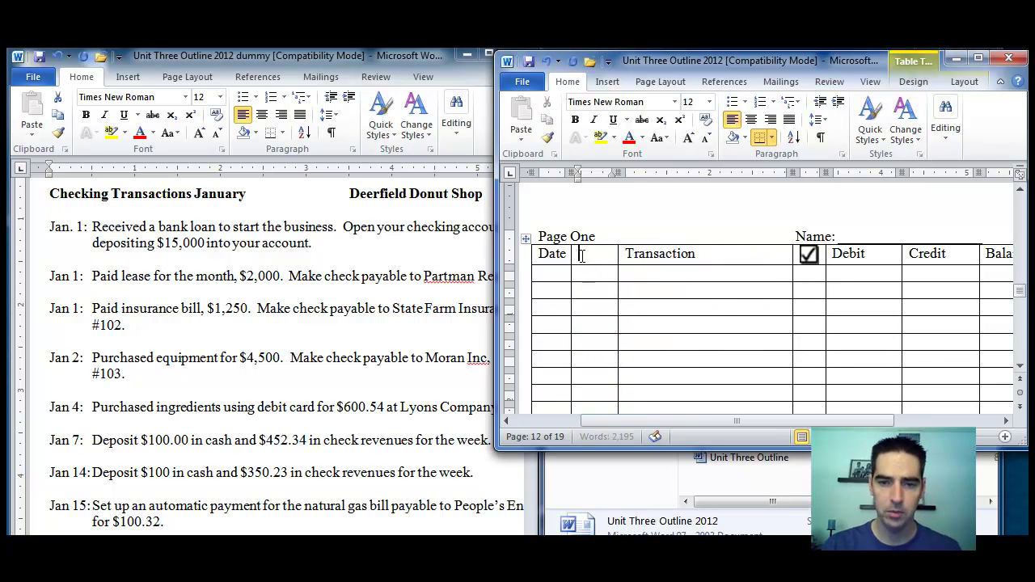
pyautogui.write('Check')
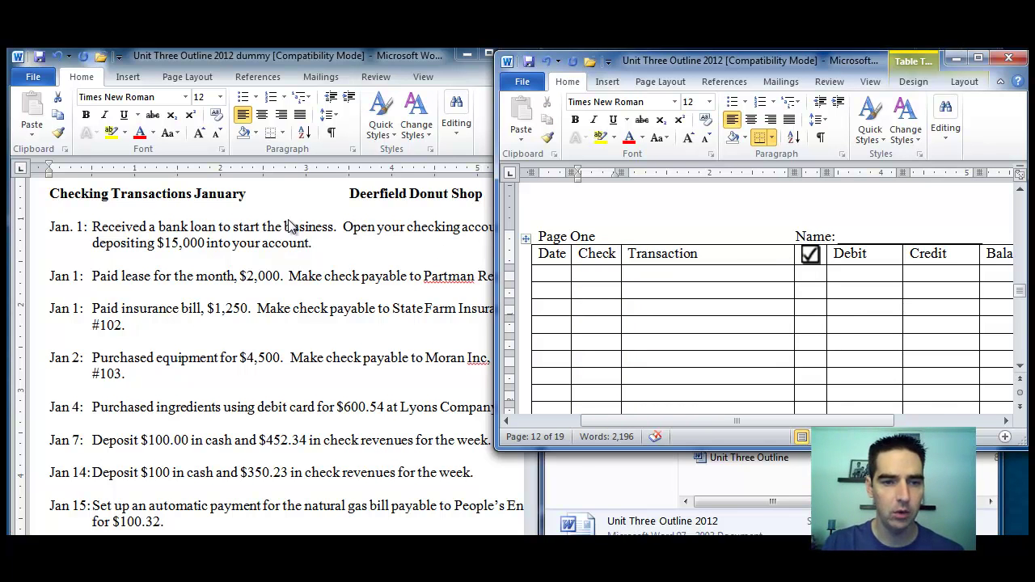
# - Enter the 1/1 deposit of 15,000.00 as the credit and balance in the first row
pyautogui.click(541, 274)
pyautogui.write('1/1')
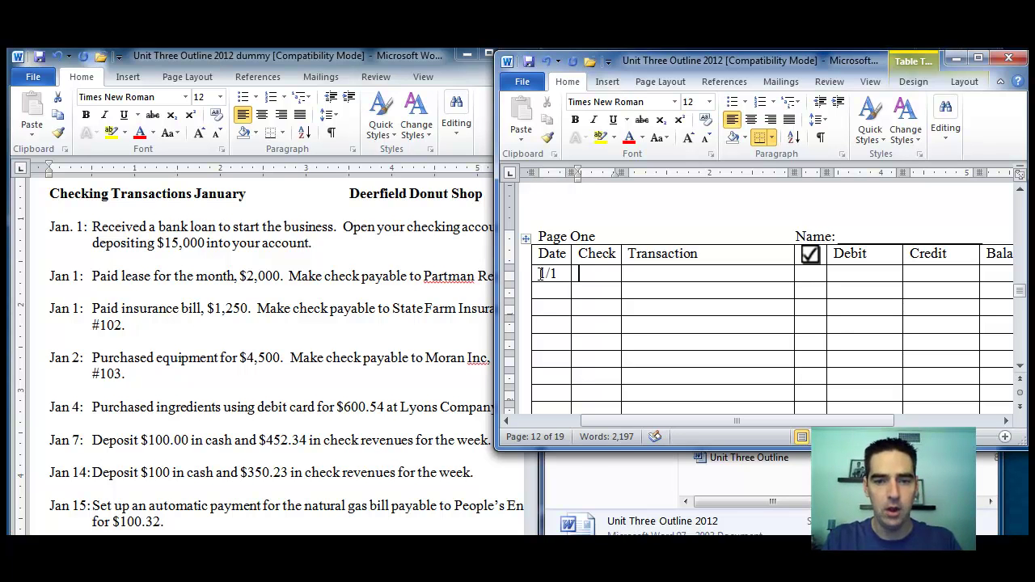
pyautogui.press('Tab')
pyautogui.press('Tab')
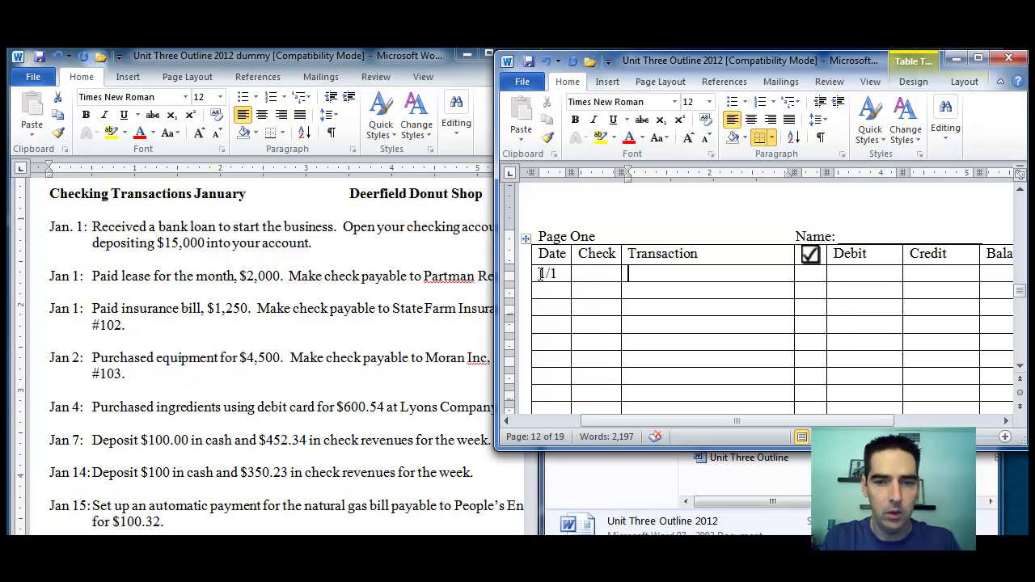
pyautogui.press('Tab')
pyautogui.press('Tab')
pyautogui.press('Tab')
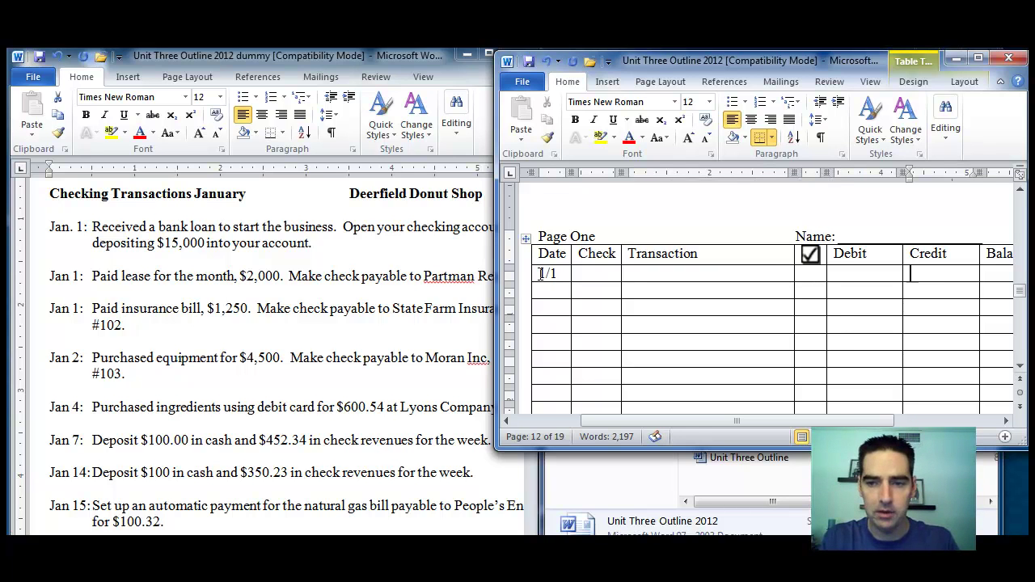
pyautogui.write('15,00')
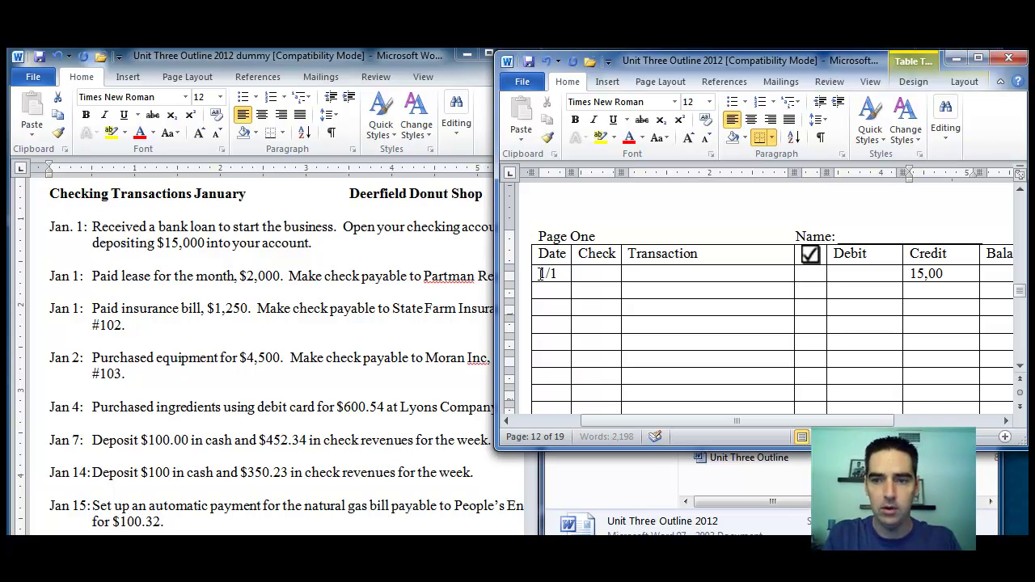
pyautogui.write('0.00')
pyautogui.press('Tab')
pyautogui.write('15')
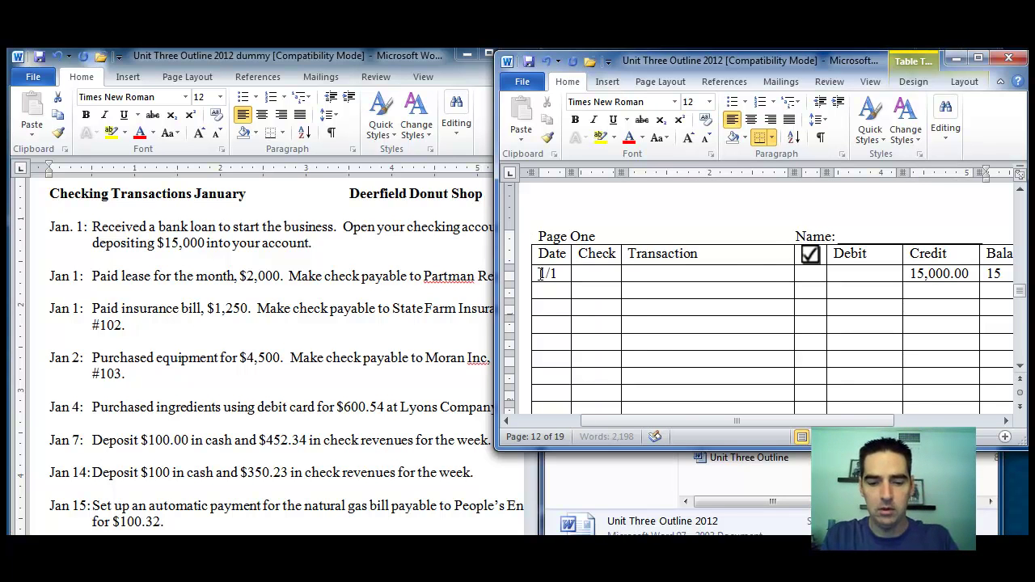
pyautogui.write(',000.00')
pyautogui.press('Tab')
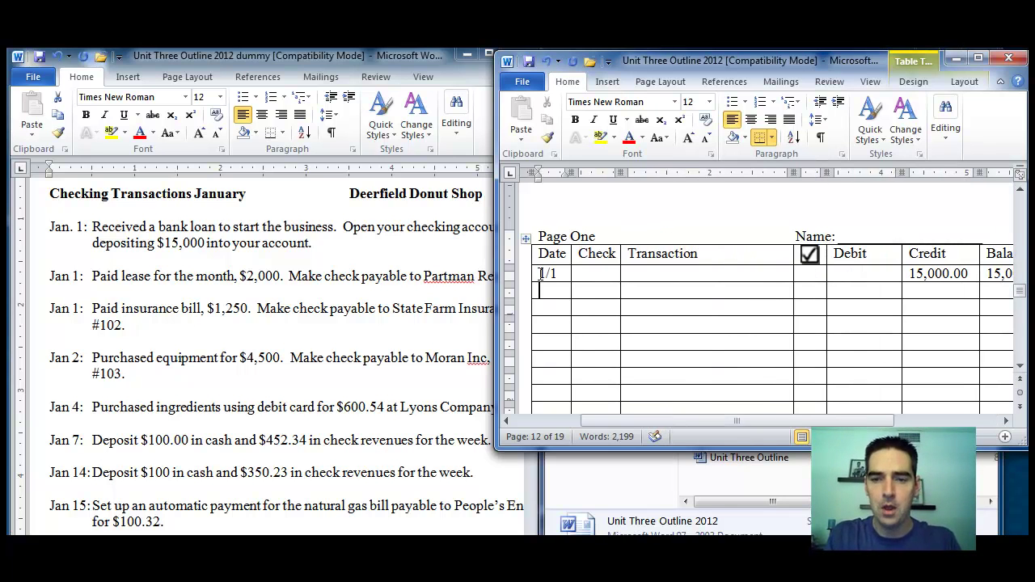
# - Record 1/1 check 101 to Partman Rentals for 2,000.00, leaving a 13,000.00 balance
pyautogui.write('1/1')
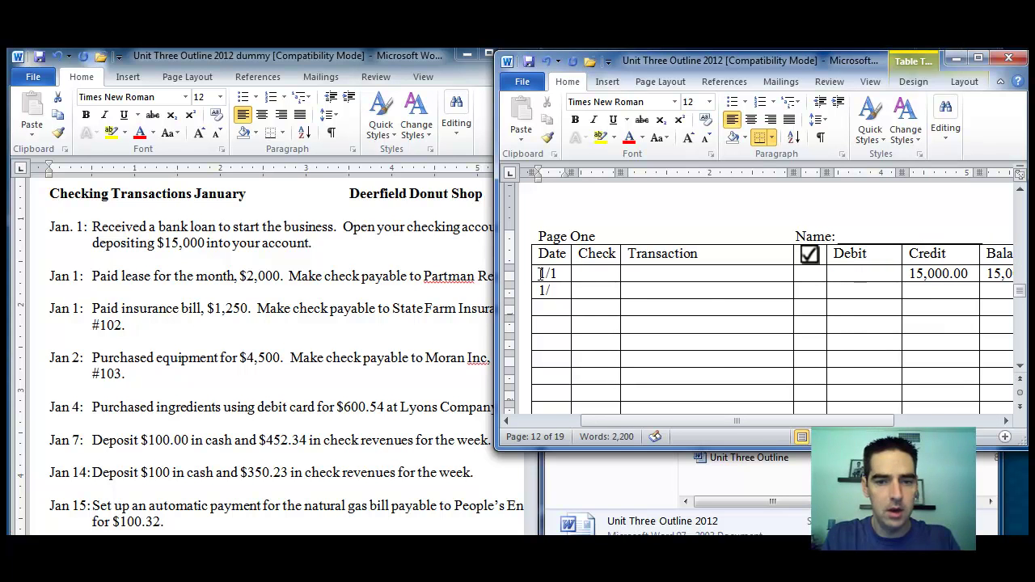
pyautogui.click(390, 273)
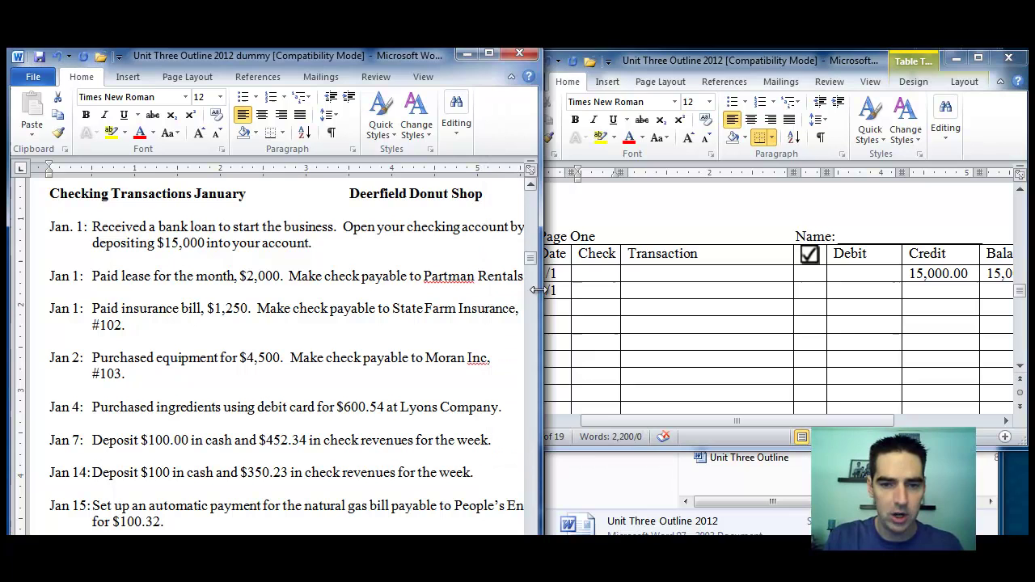
pyautogui.moveTo(540, 294); pyautogui.dragTo(590, 298)
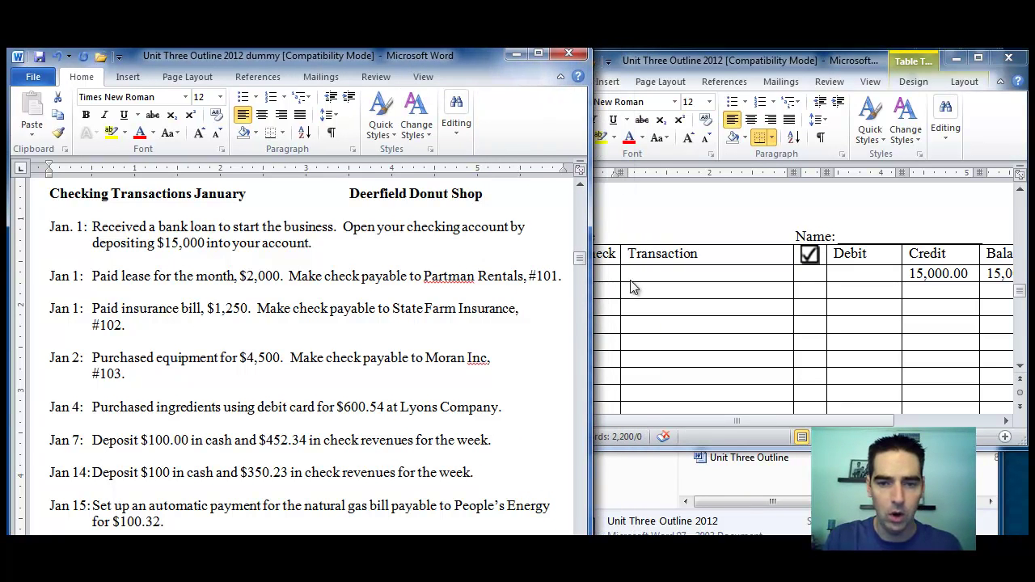
pyautogui.click(595, 291)
pyautogui.write('10')
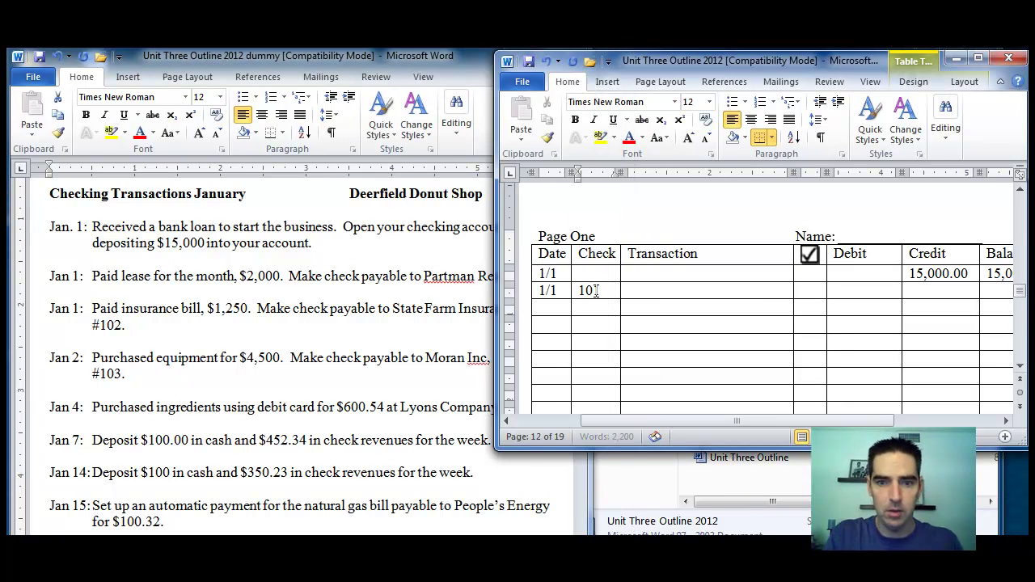
pyautogui.press('Tab')
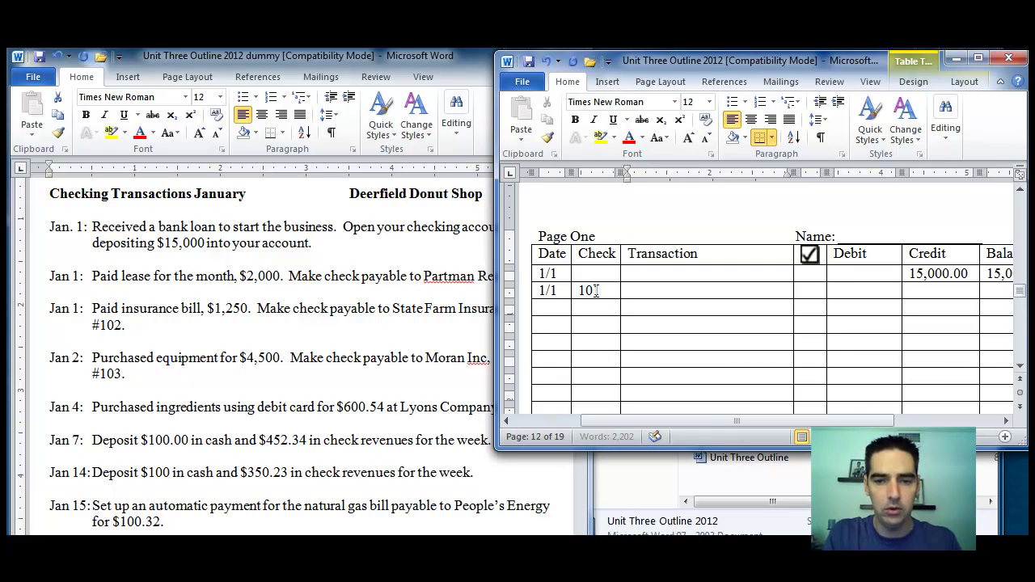
pyautogui.write('Partman')
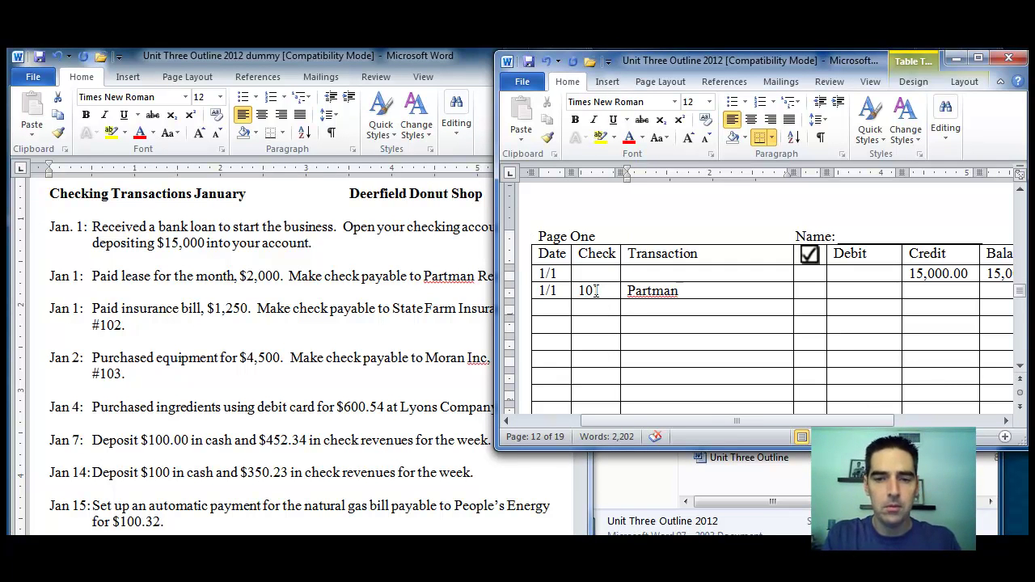
pyautogui.write(' Rentals')
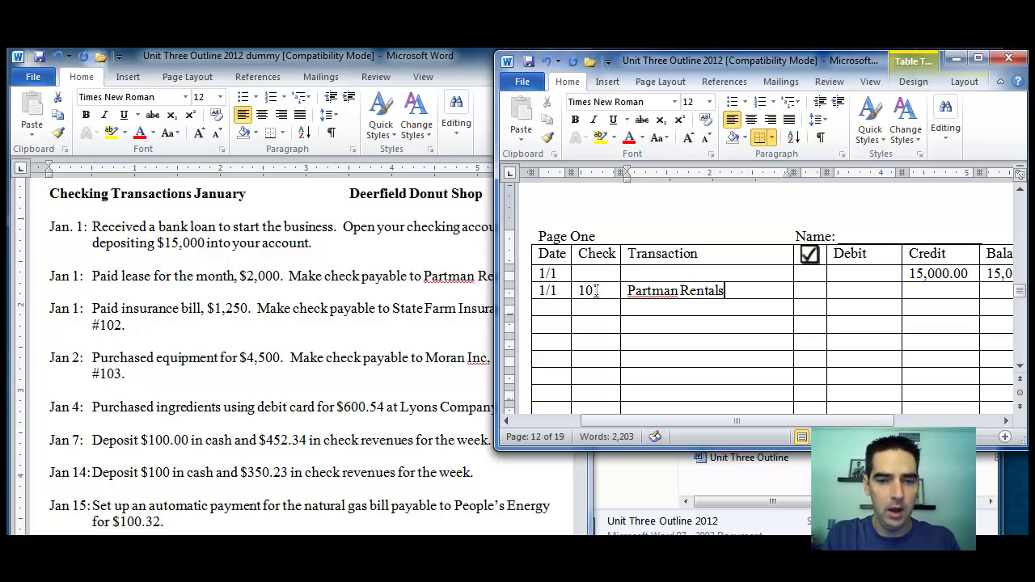
pyautogui.press('Tab')
pyautogui.press('Tab')
pyautogui.write('2,00')
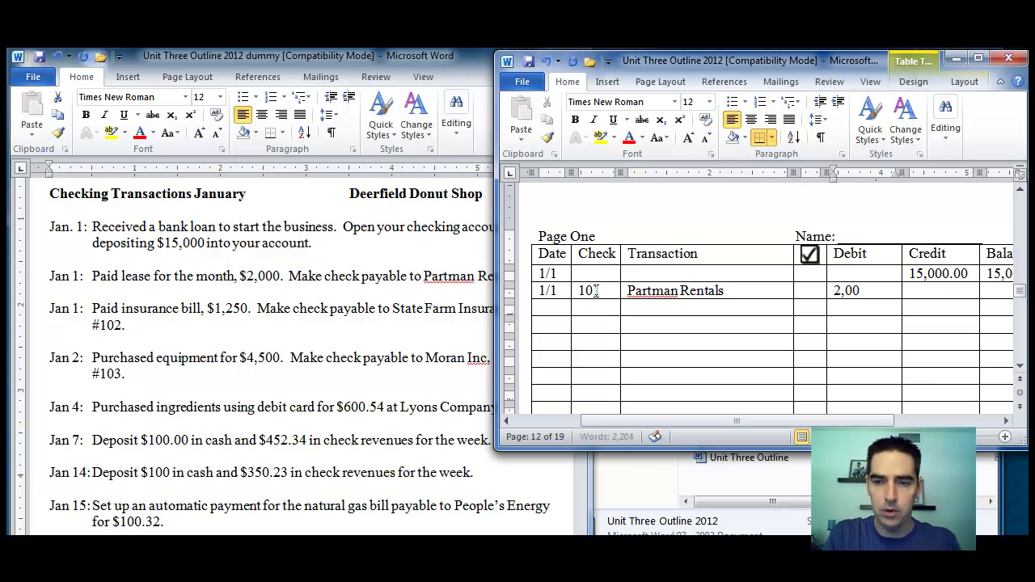
pyautogui.write('0.00')
pyautogui.press('Tab')
pyautogui.press('Tab')
pyautogui.press('Tab')
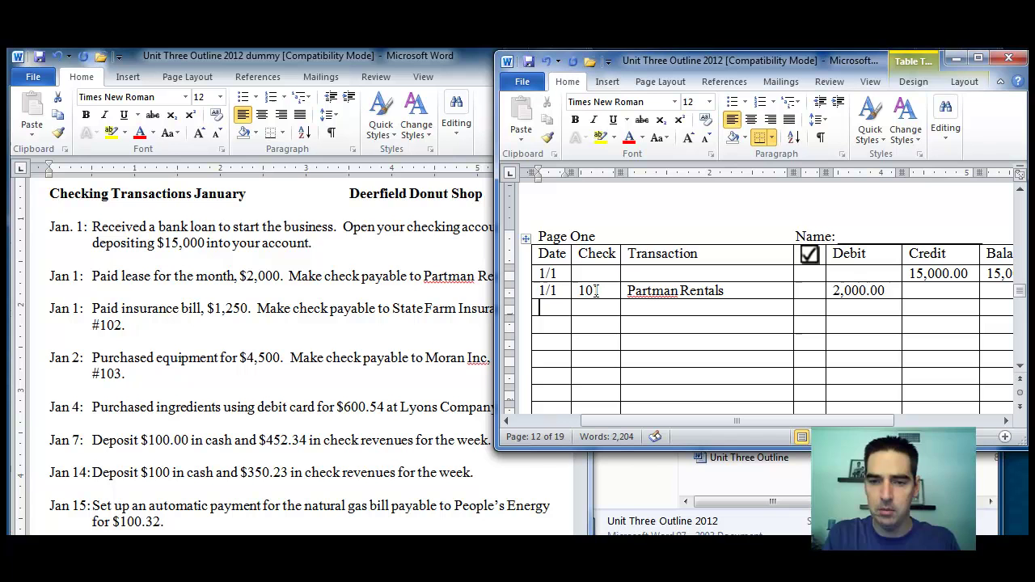
pyautogui.click(993, 295)
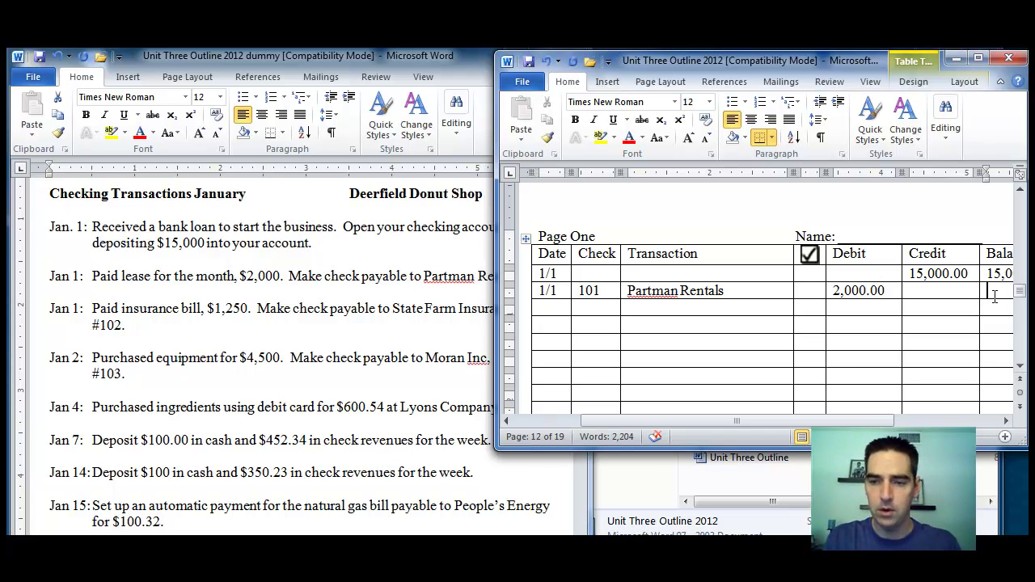
pyautogui.write('13,000.')
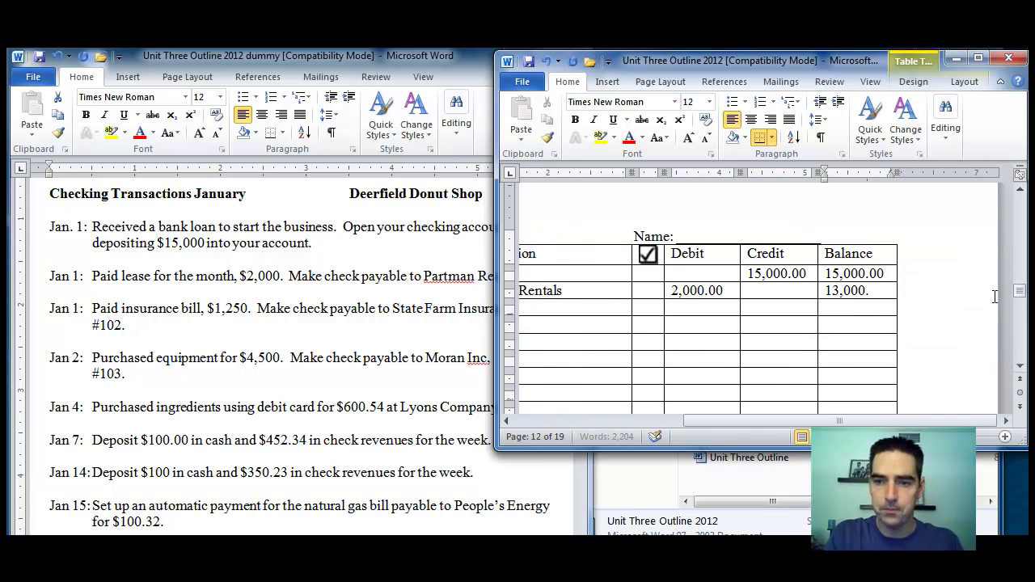
pyautogui.write('00')
pyautogui.press('Tab')
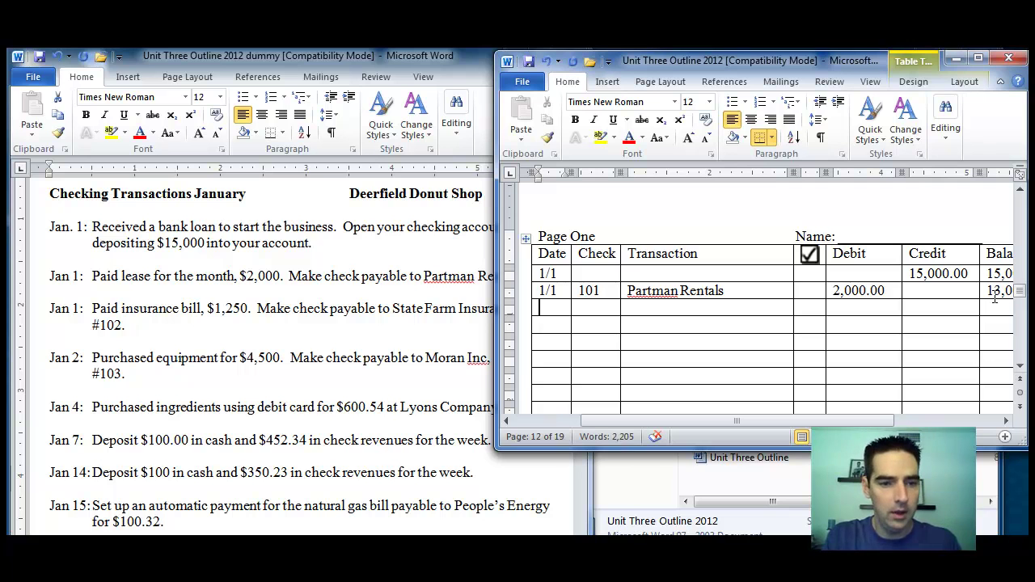
# - Record 1/1 check 102 to State Farm as a 1,250.00 debit
pyautogui.write('1/1')
pyautogui.press('Tab')
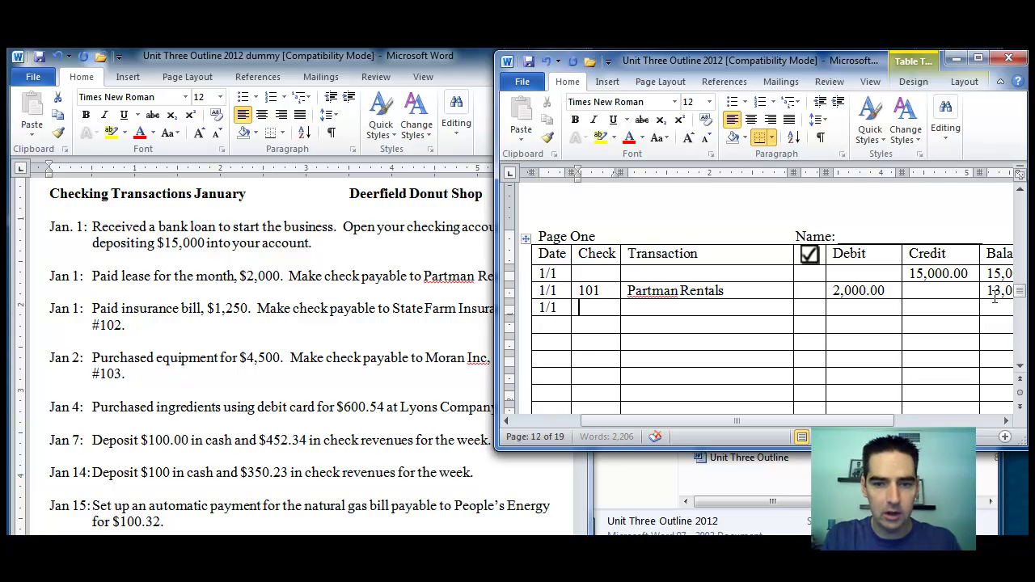
pyautogui.write('102')
pyautogui.press('Tab')
pyautogui.write('S')
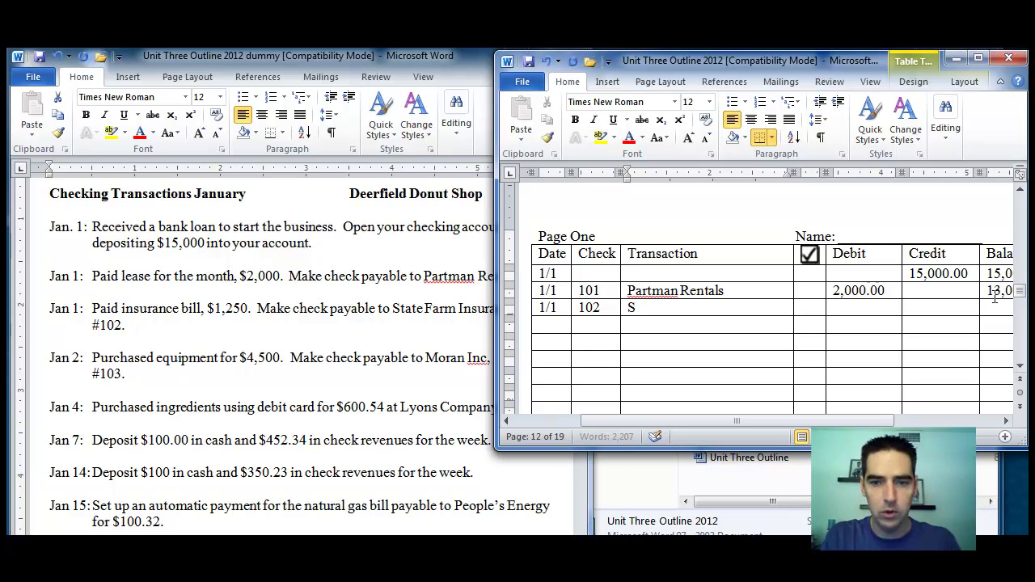
pyautogui.write('ta')
pyautogui.press('BackSpace')
pyautogui.write('ate')
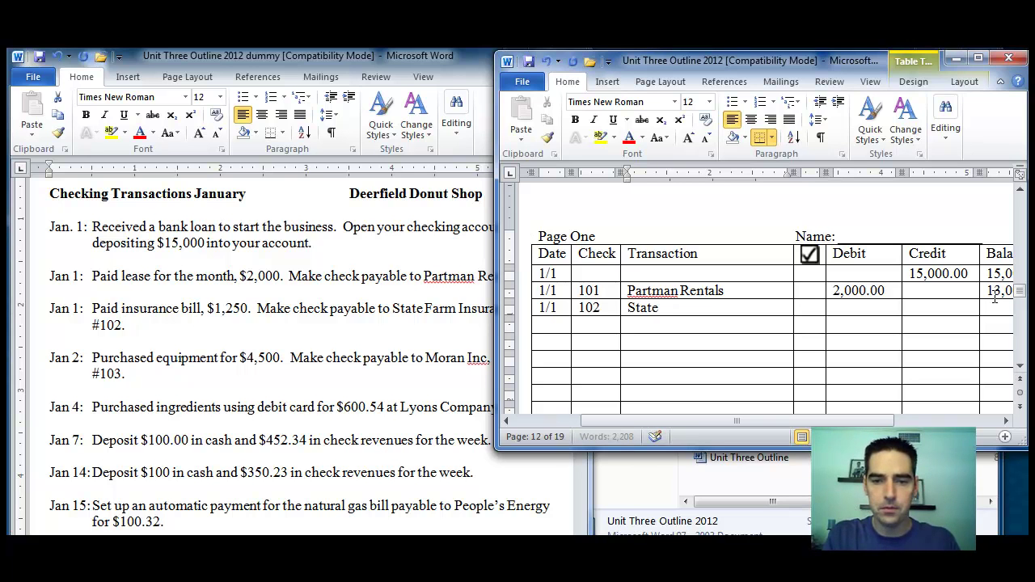
pyautogui.write(' Farm')
pyautogui.press('Tab')
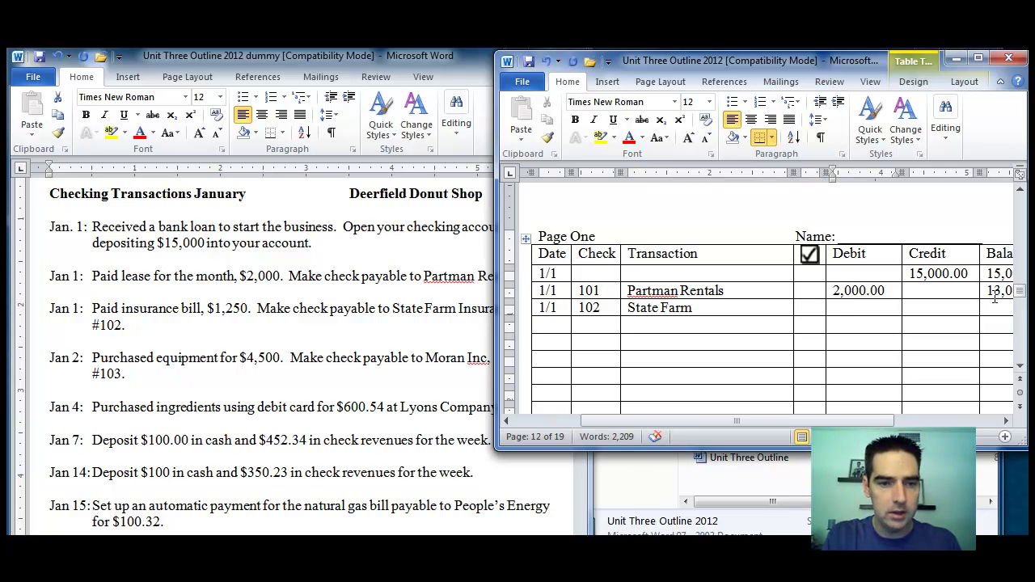
pyautogui.write('1,250.')
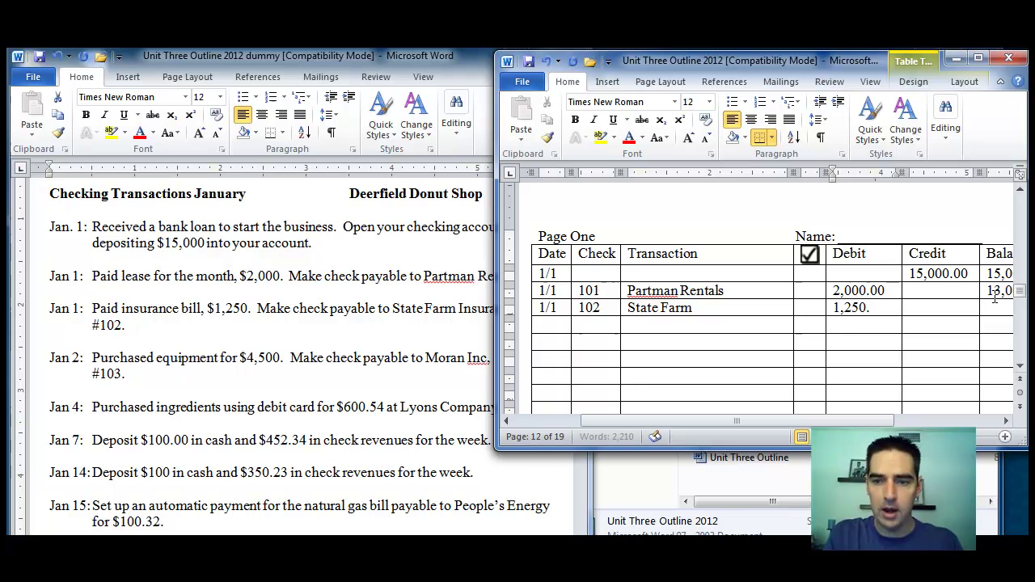
pyautogui.write('00')
pyautogui.press('Tab')
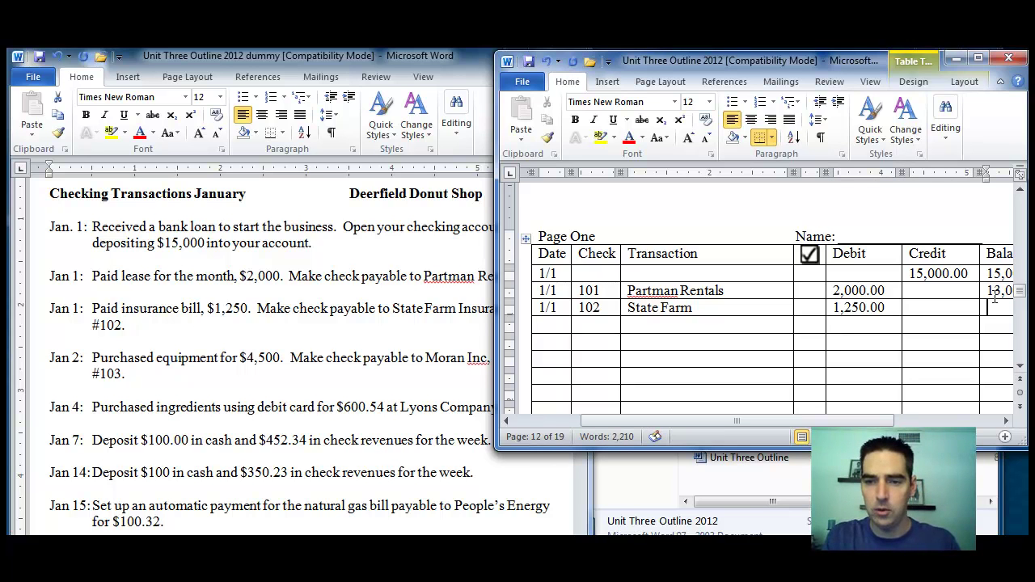
# - Relabel the column headings as 'Debit (-)' and 'Credit (+)'
pyautogui.click(866, 257)
pyautogui.write('(-')
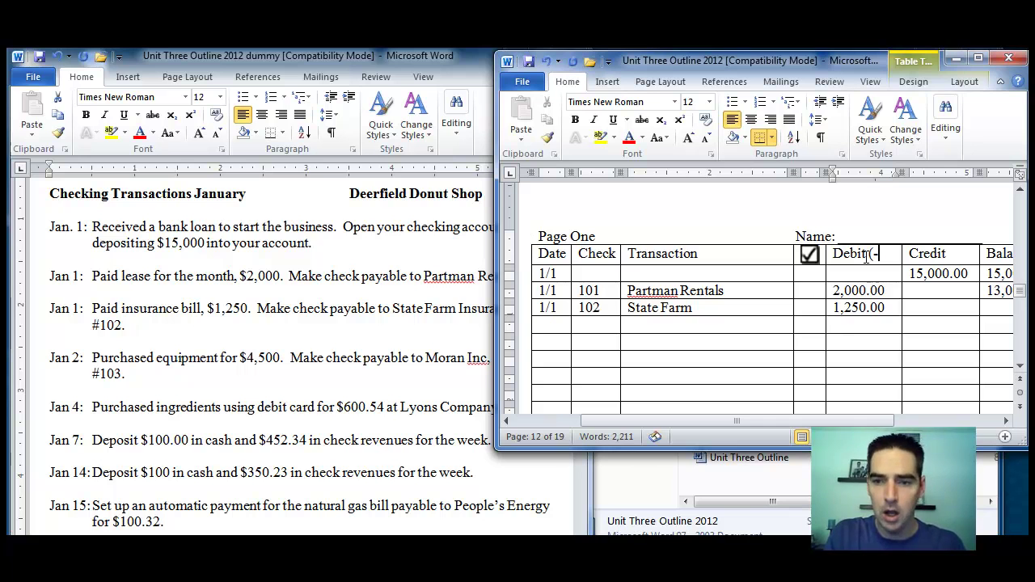
pyautogui.write(')')
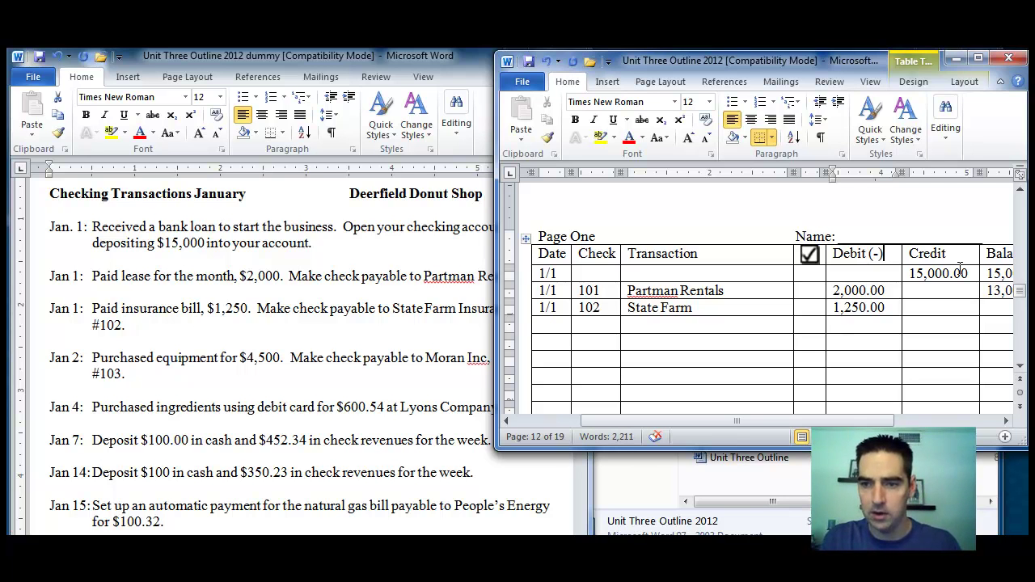
pyautogui.click(947, 254)
pyautogui.write('(')
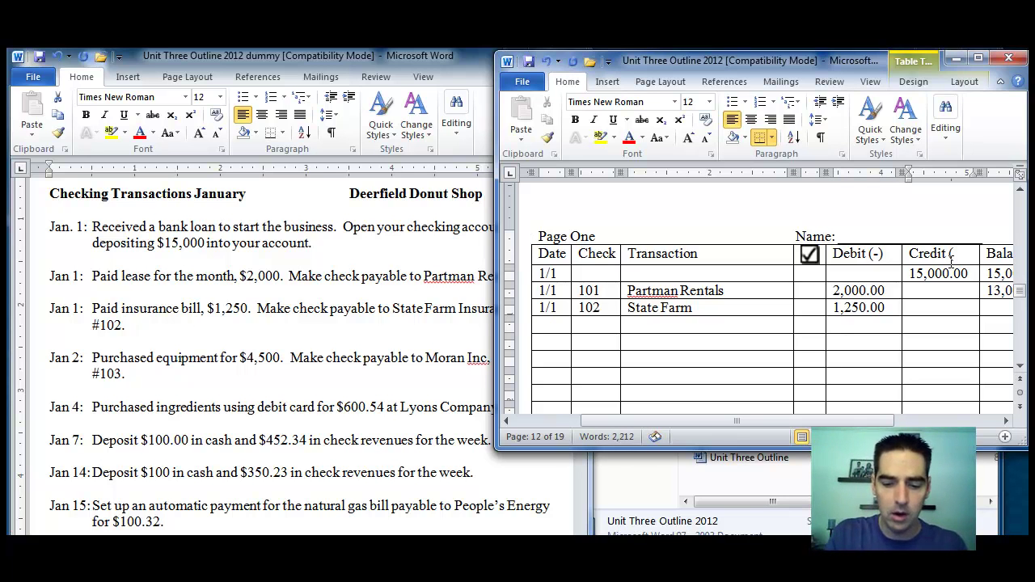
pyautogui.write('+)')
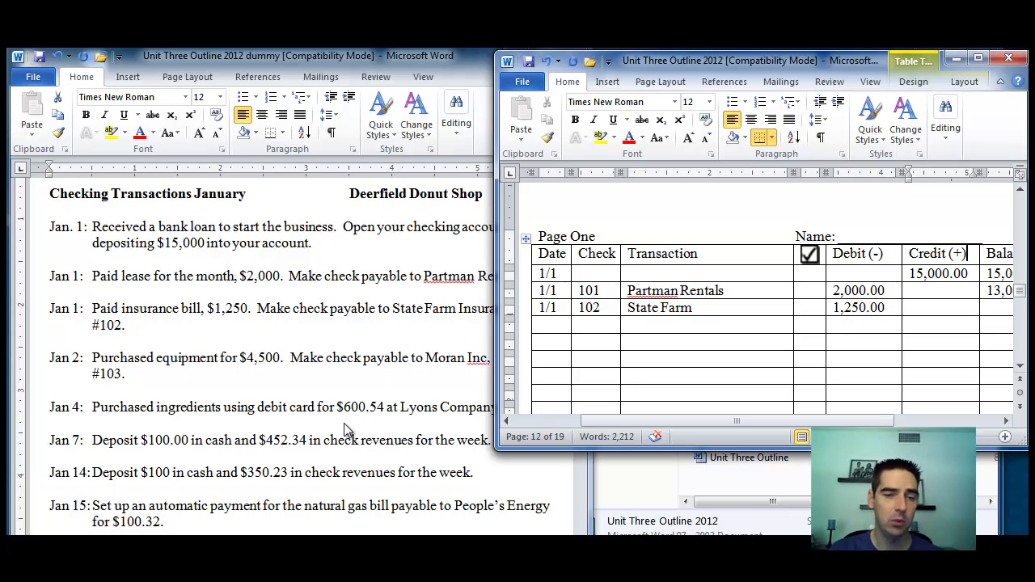
# - Scroll up to the first blank Checking Account Deposit Ticket and select its date box
pyautogui.click(315, 447)
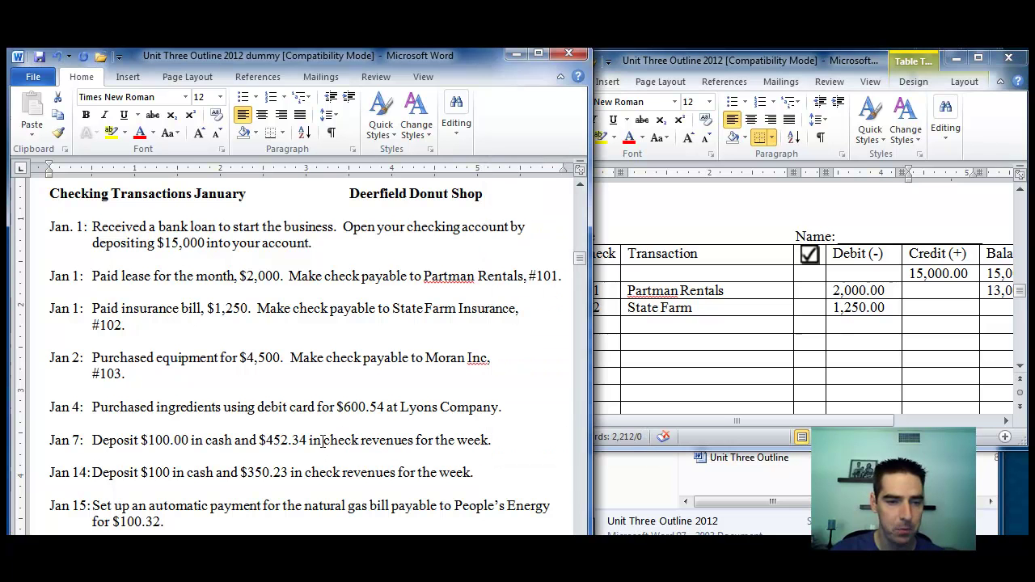
pyautogui.click(636, 324)
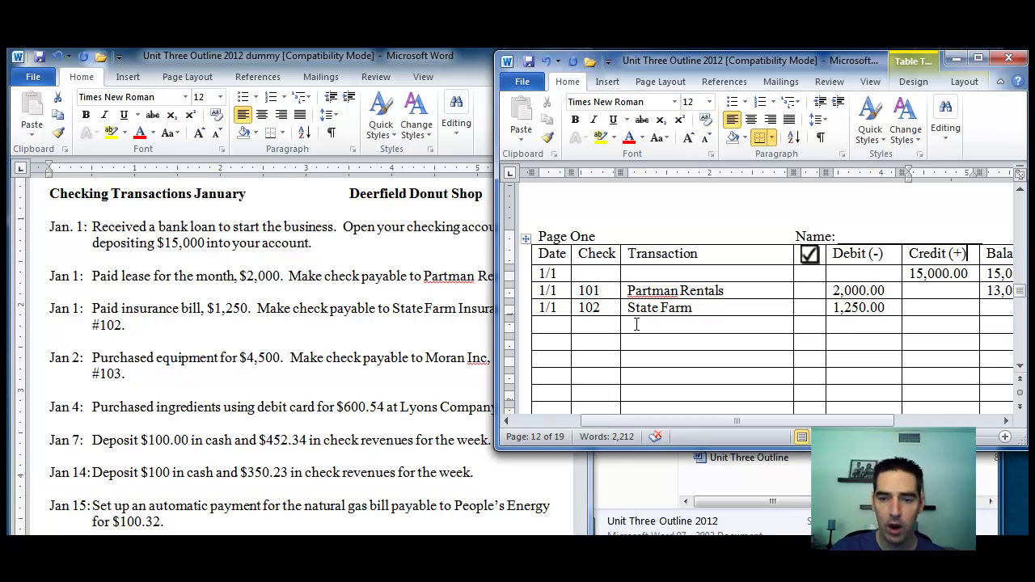
pyautogui.scroll(-10, 637, 324)
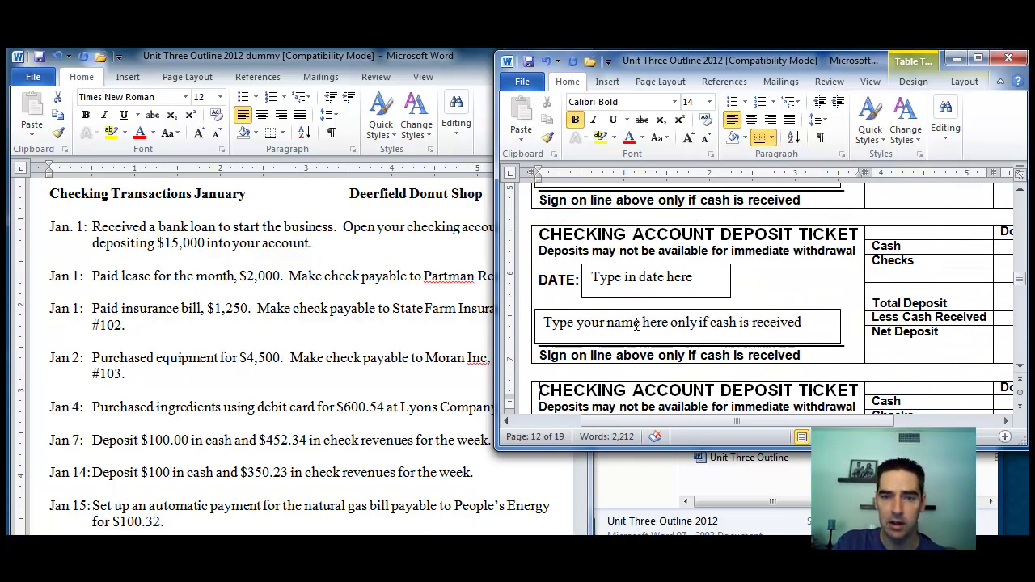
pyautogui.click(637, 324)
pyautogui.scroll(2, 636, 325)
pyautogui.click(636, 325)
pyautogui.scroll(2, 636, 325)
pyautogui.press('Up')
pyautogui.press('Up')
pyautogui.press('Up')
pyautogui.press('Up')
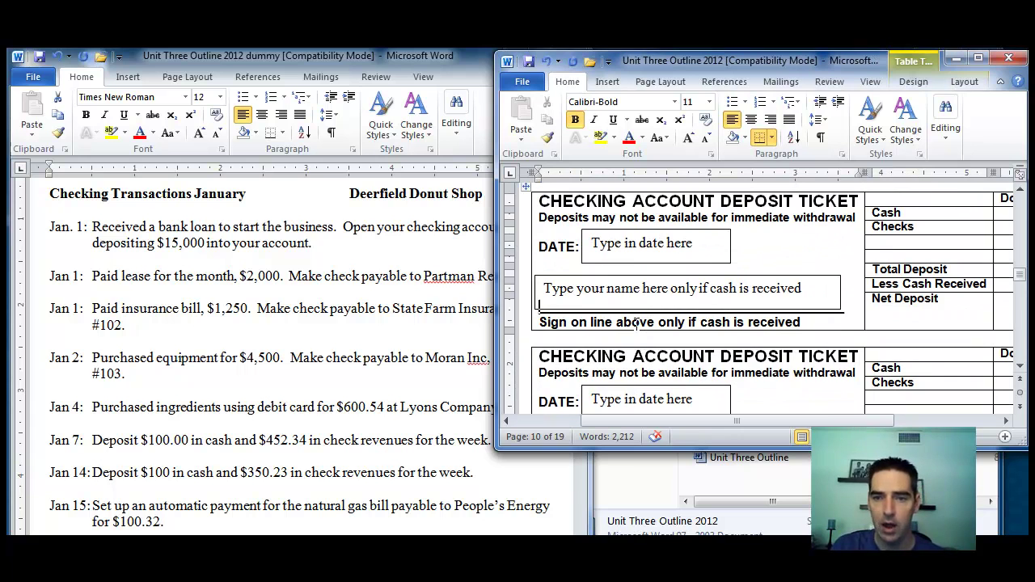
pyautogui.press('Up')
pyautogui.press('Up')
pyautogui.press('Down')
pyautogui.press('Down')
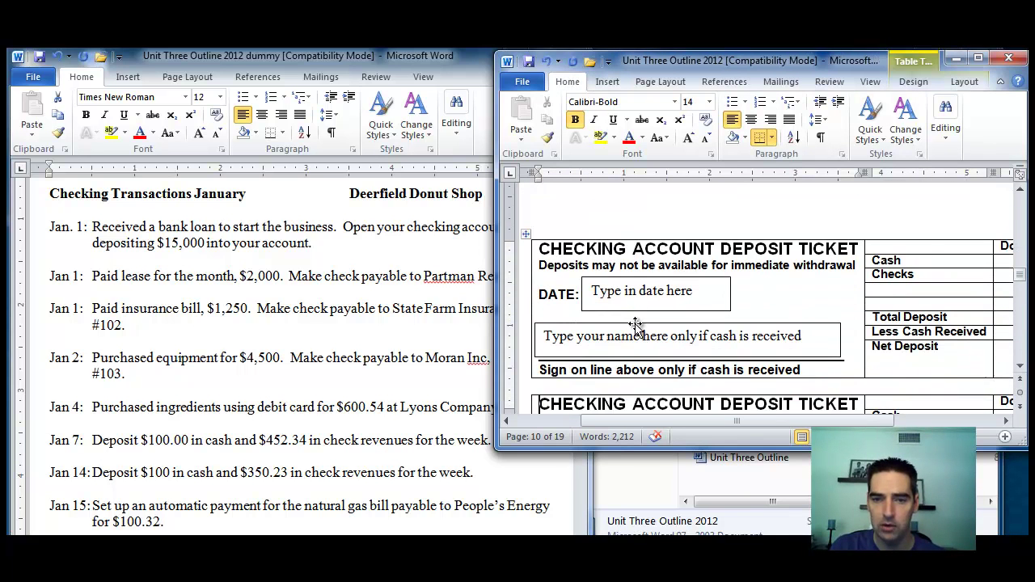
pyautogui.click(634, 290)
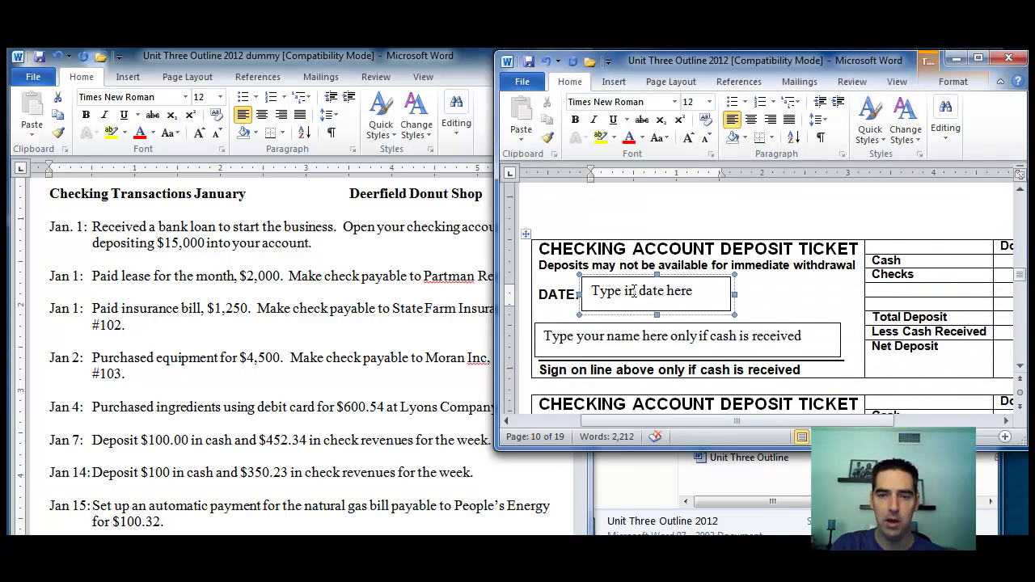
# - Replace the date box's placeholder text with 'Jan. 7 2012'
pyautogui.moveTo(695, 293); pyautogui.dragTo(593, 295)
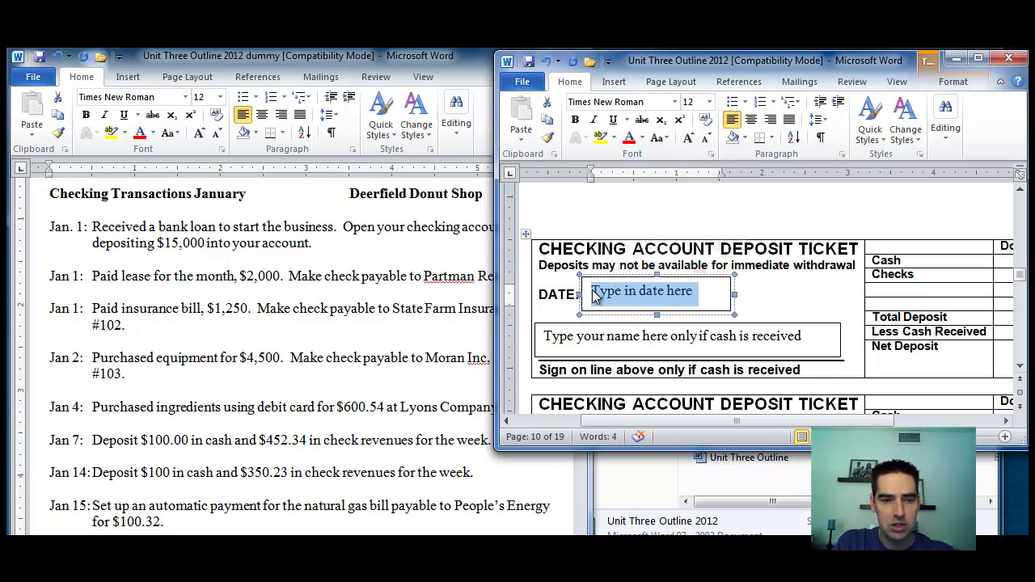
pyautogui.write('Janu')
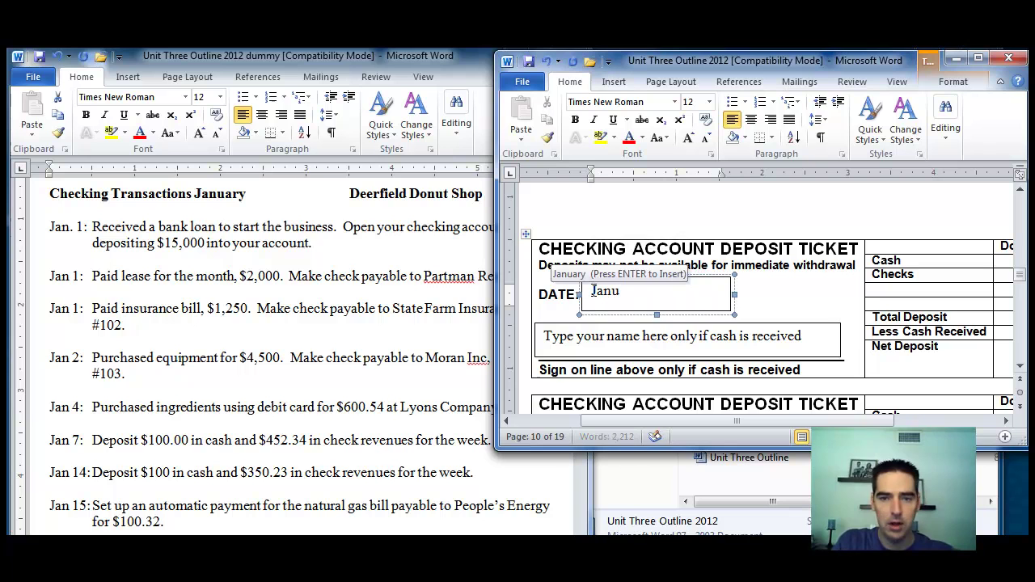
pyautogui.press('BackSpace')
pyautogui.write('. 7 2012')
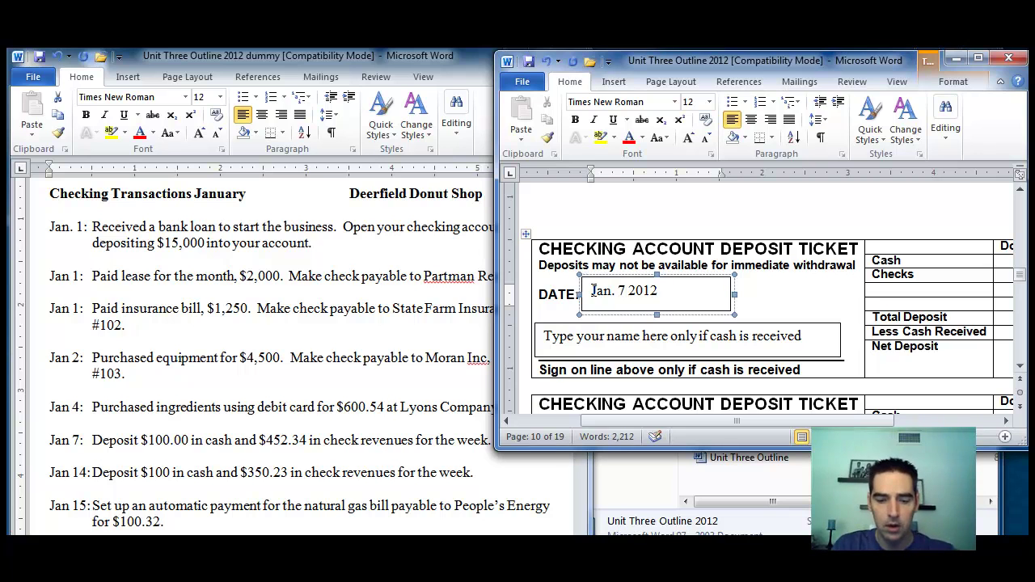
pyautogui.write(',')
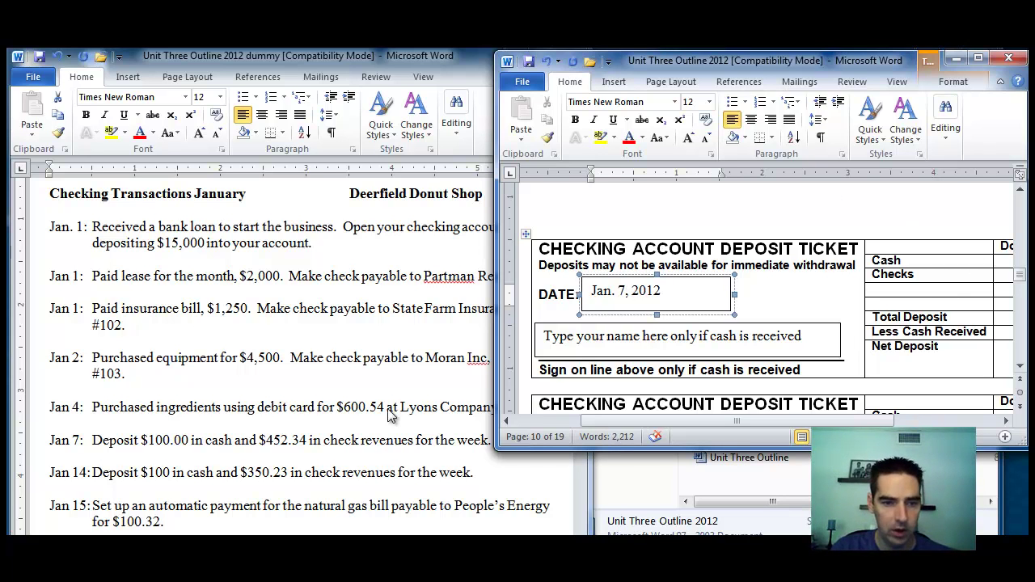
# - Enter Cash 100.00 and Checks 452.34 on the deposit ticket
pyautogui.click(1013, 257)
pyautogui.write('100')
pyautogui.press('Tab')
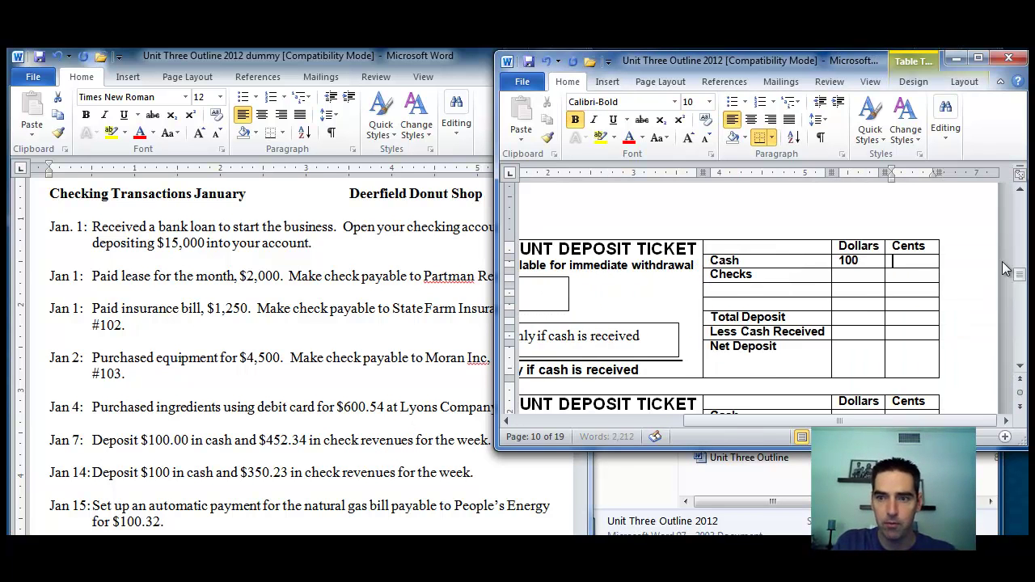
pyautogui.write('00')
pyautogui.press('Tab')
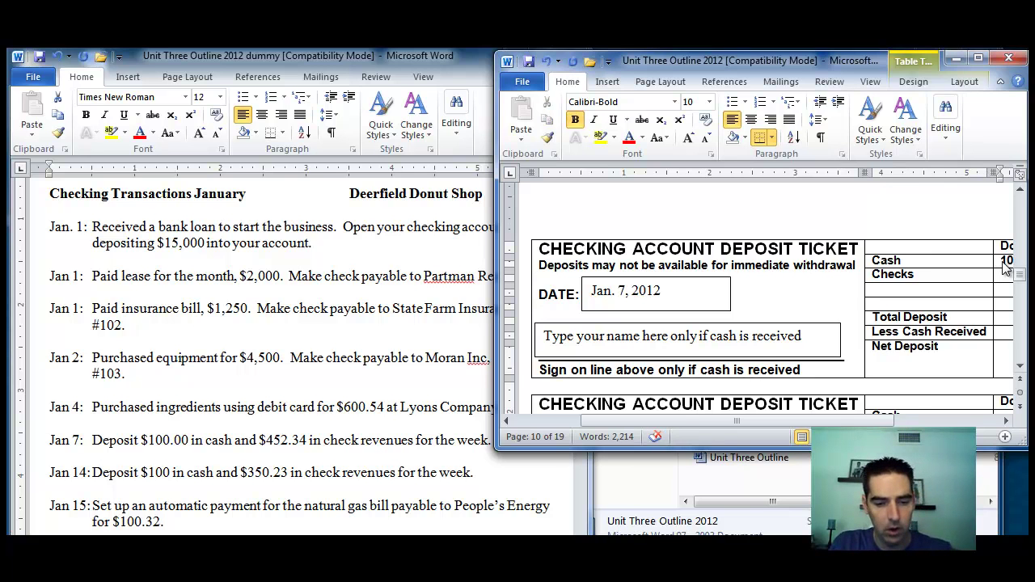
pyautogui.write('452')
pyautogui.press('Tab')
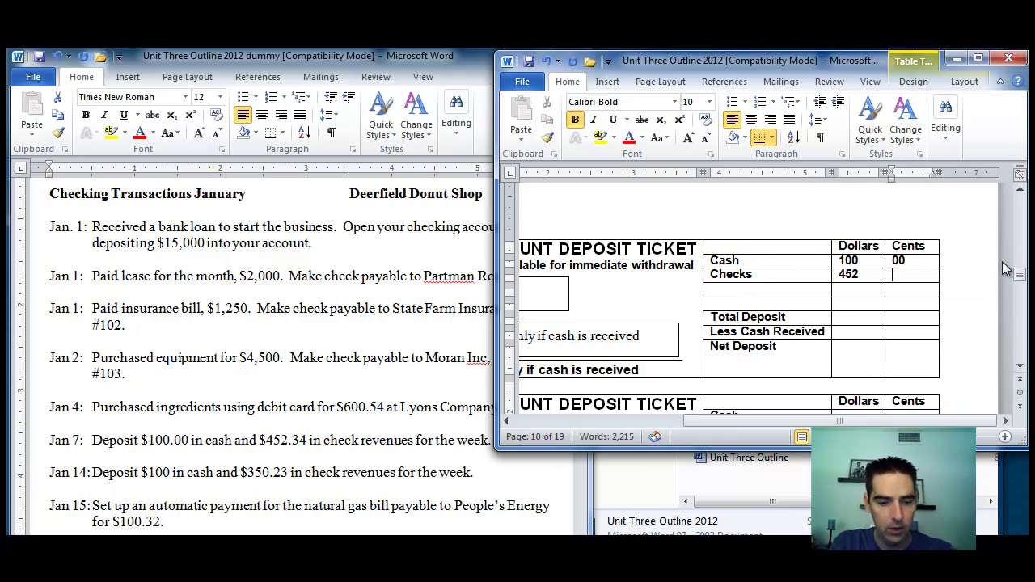
pyautogui.write('34')
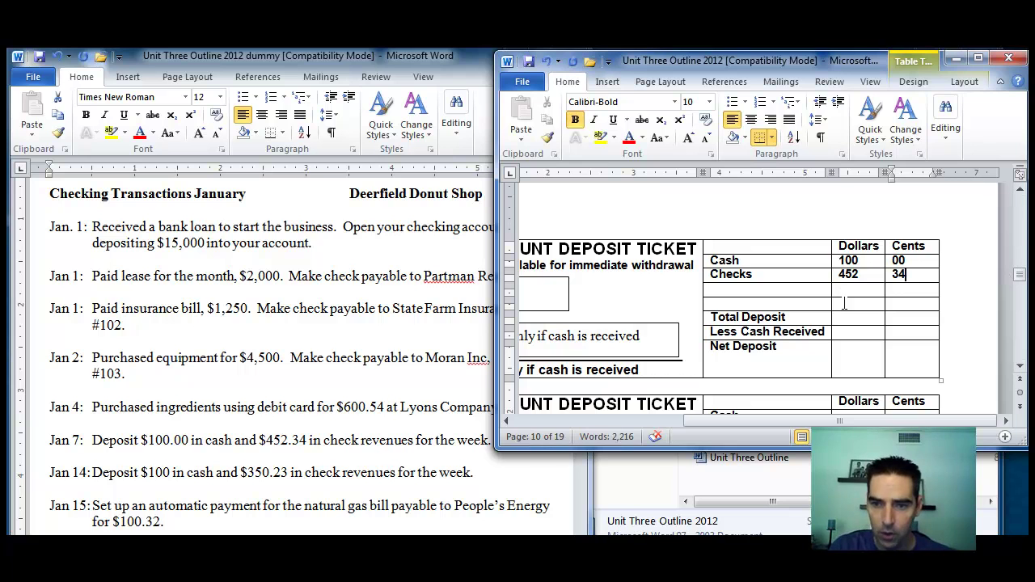
# - Fill in 552.34 as both the Total Deposit and the Net Deposit
pyautogui.click(843, 321)
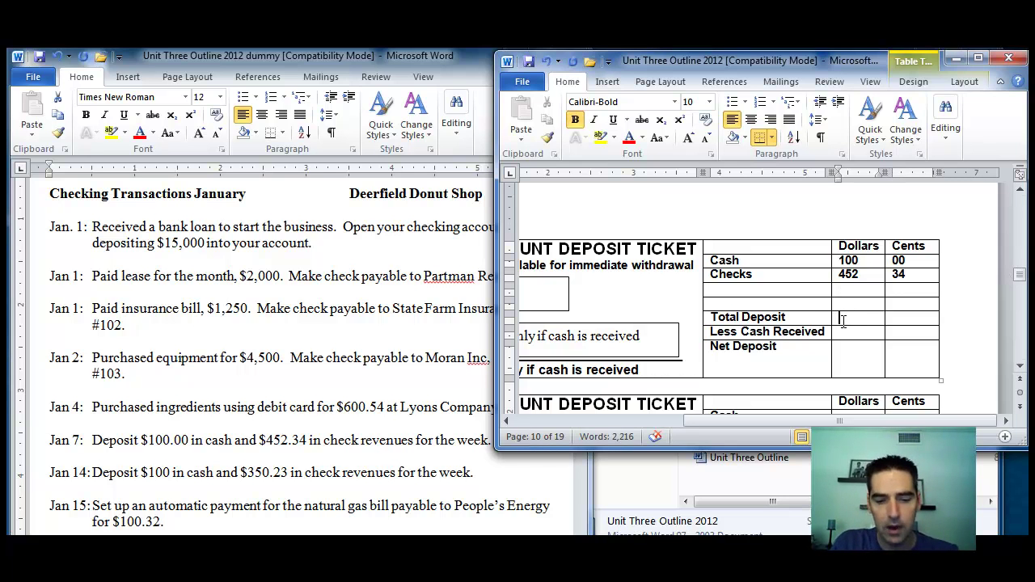
pyautogui.write('55')
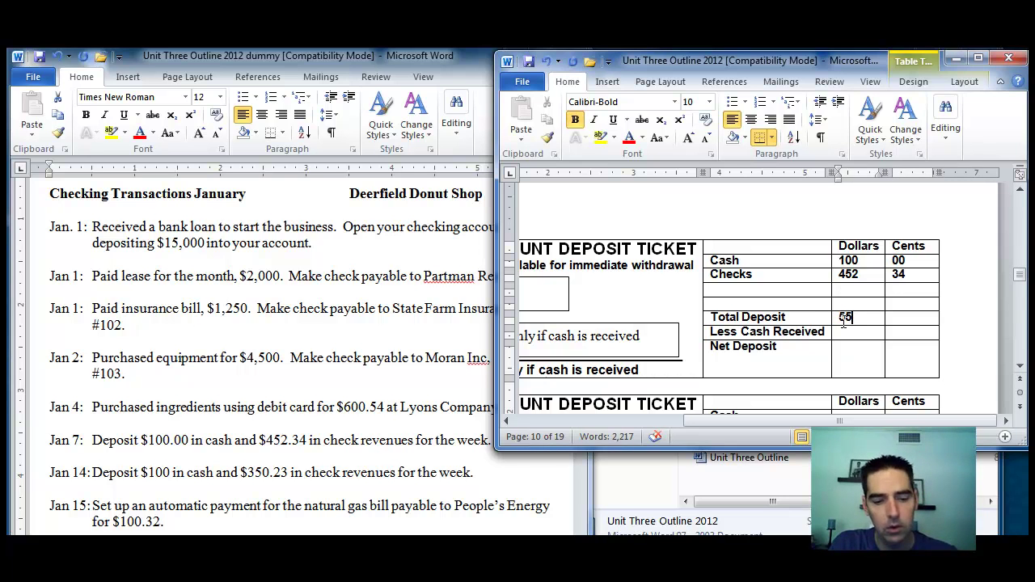
pyautogui.write('2.34')
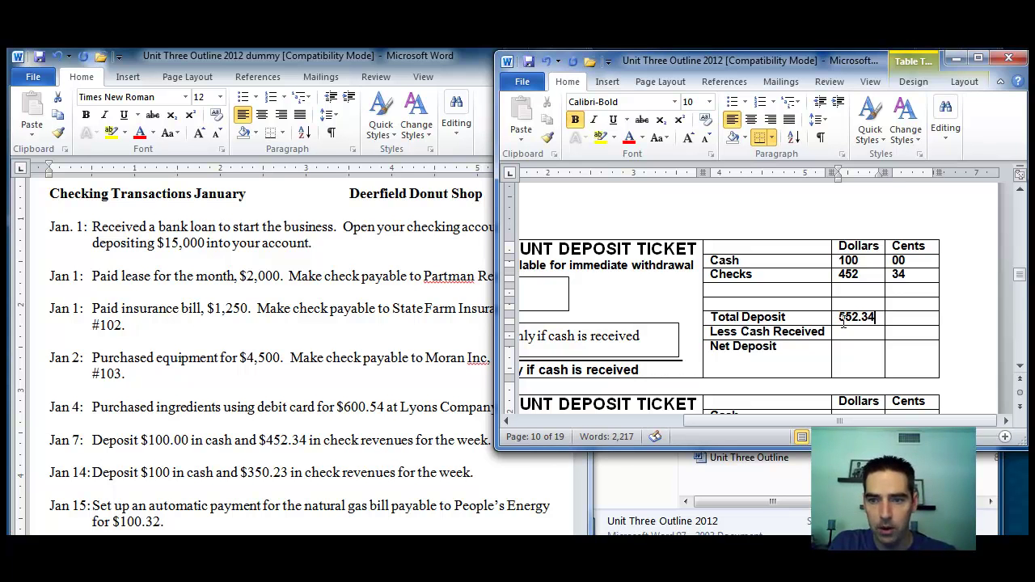
pyautogui.press('BackSpace')
pyautogui.press('BackSpace')
pyautogui.press('BackSpace')
pyautogui.press('Tab')
pyautogui.write('34')
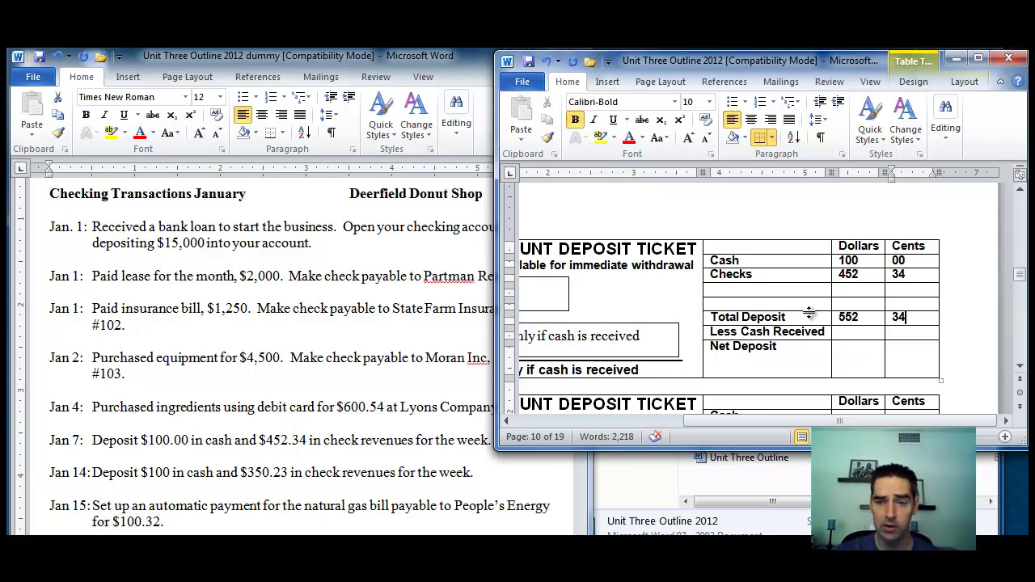
pyautogui.click(846, 352)
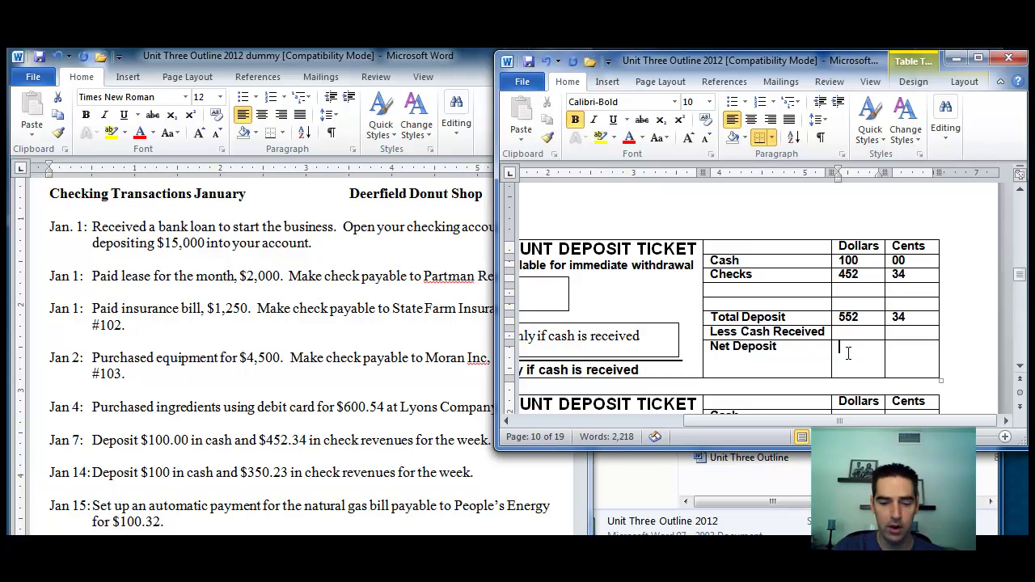
pyautogui.write('55')
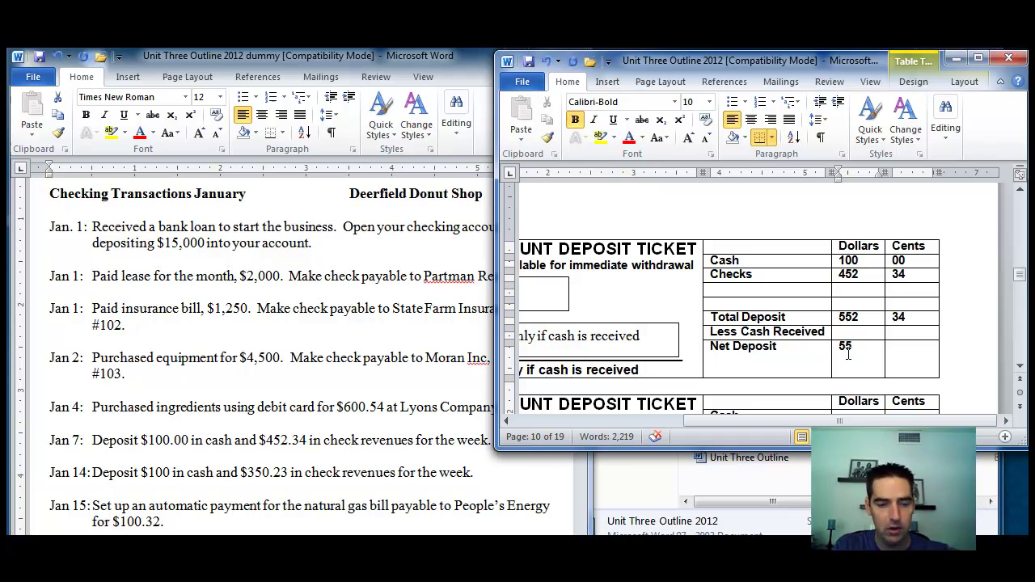
pyautogui.write('2')
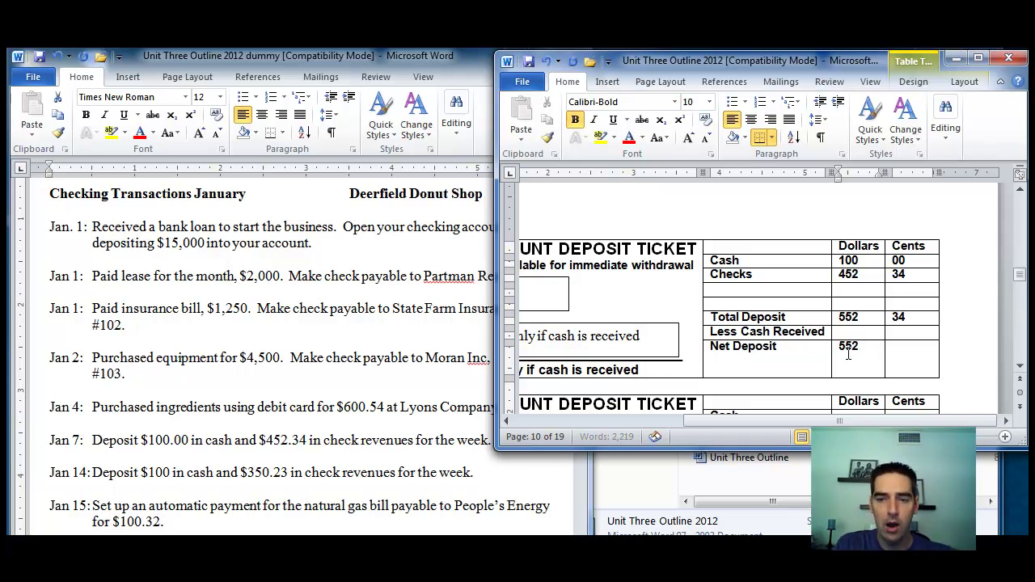
pyautogui.press('Tab')
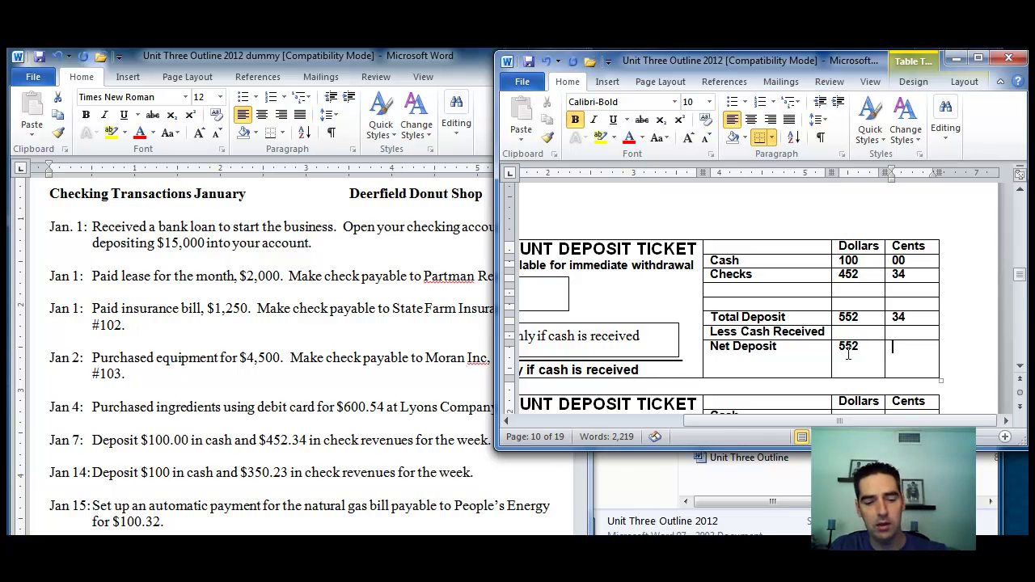
pyautogui.write('34')
pyautogui.click(846, 347)
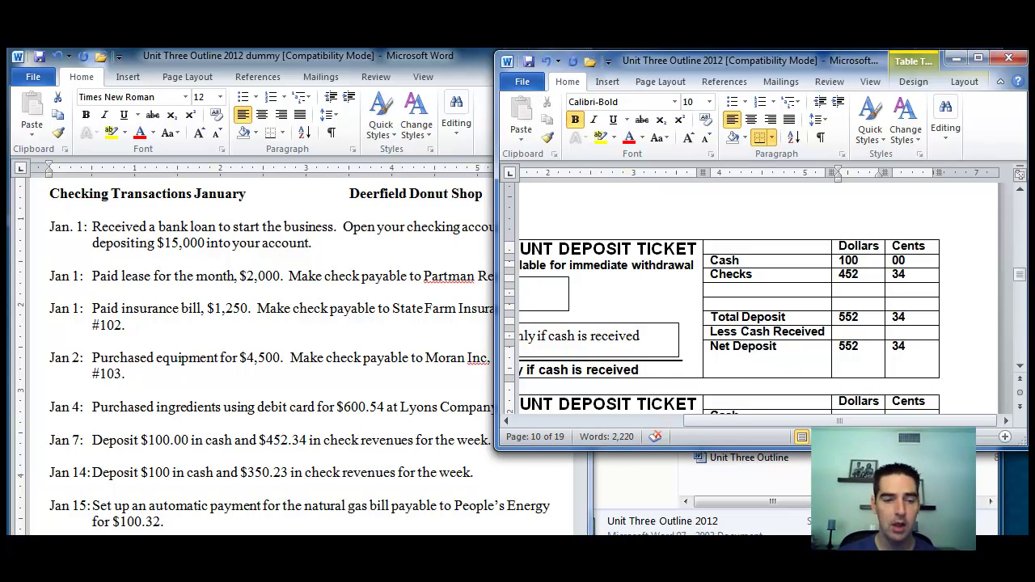
pyautogui.hotkey('alt', 'Tab')
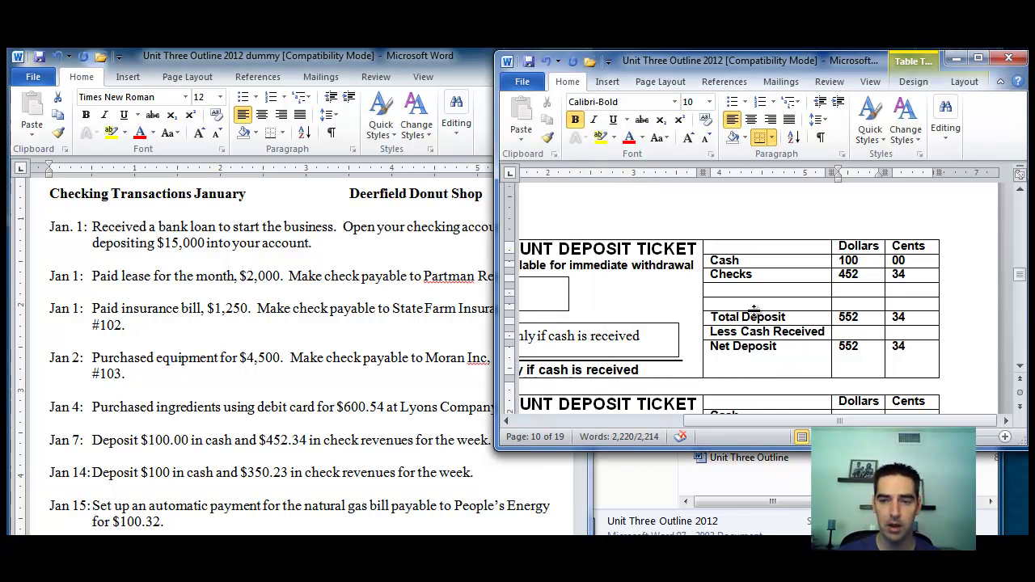
# - Enter the 552.34 deposit in an empty Credit cell of the check register
pyautogui.click(753, 313)
pyautogui.scroll(-6, 754, 314)
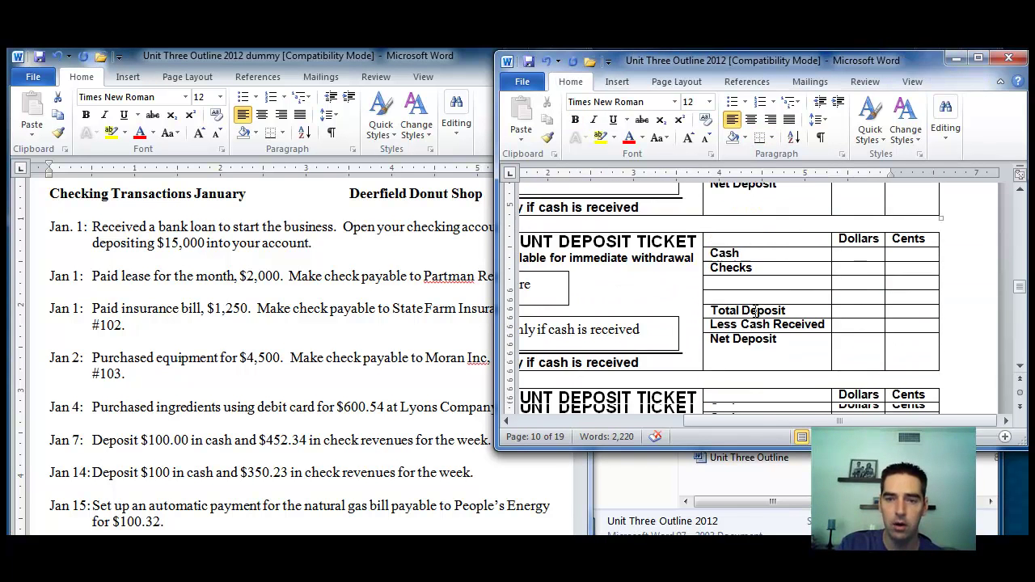
pyautogui.click(755, 312)
pyautogui.hotkey('shift', 'F5')
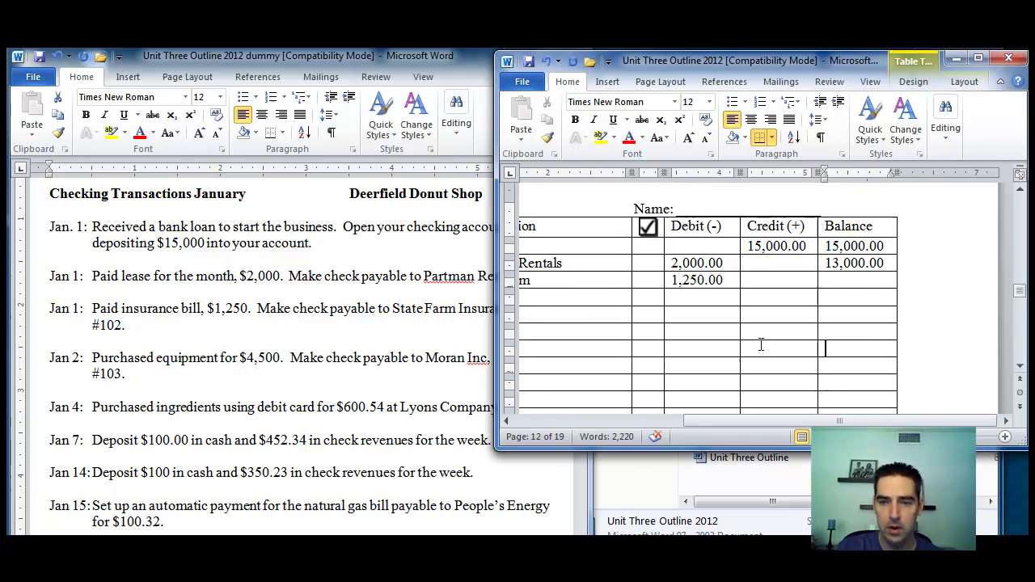
pyautogui.click(760, 346)
pyautogui.write('55')
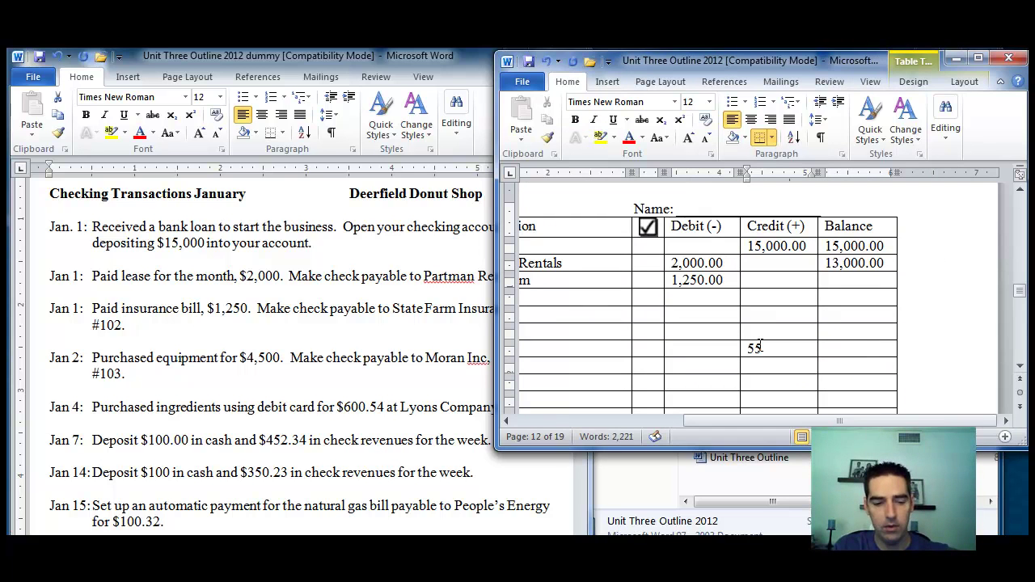
pyautogui.write('2.')
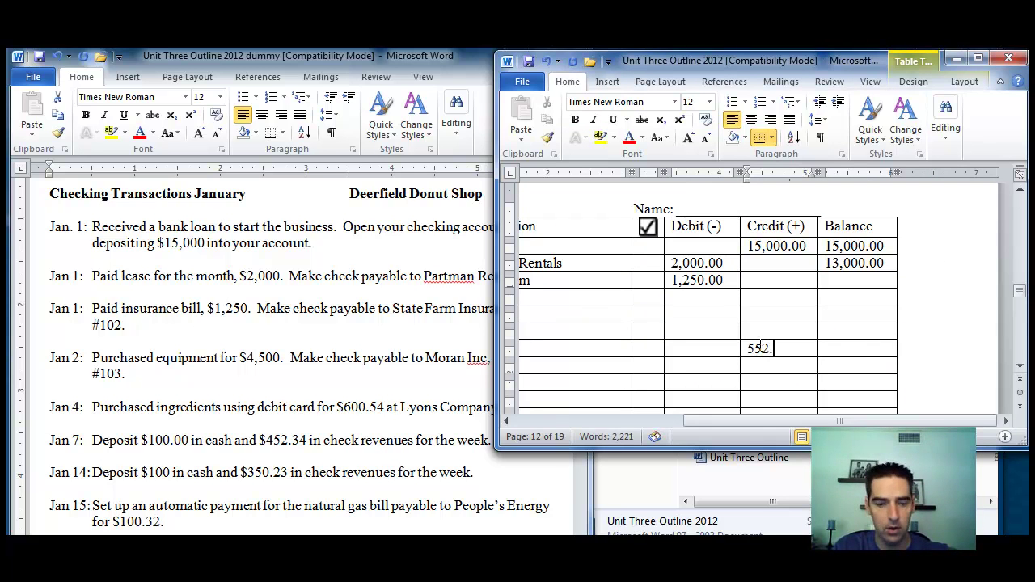
pyautogui.write('34')
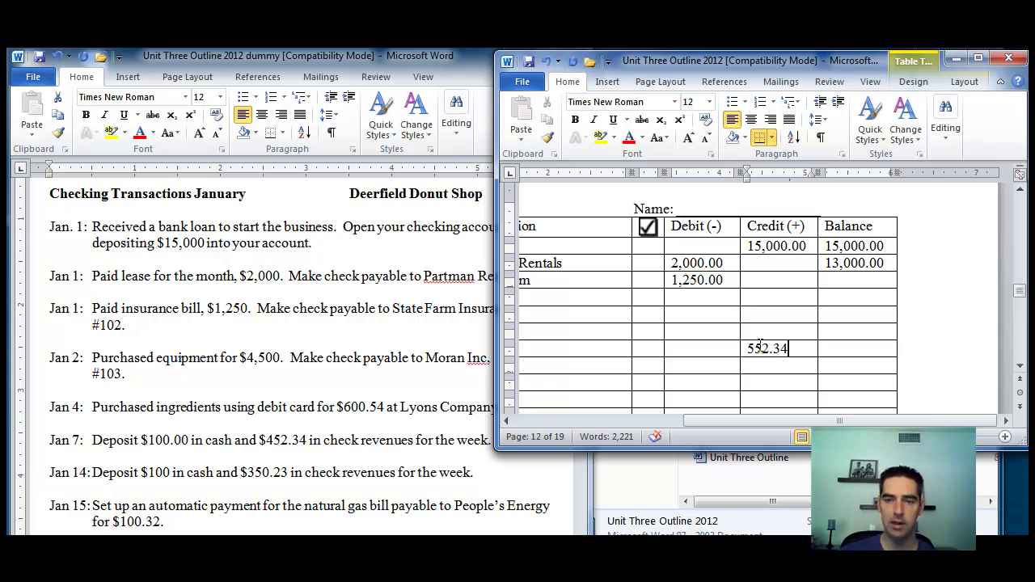
pyautogui.press('Left')
pyautogui.press('Left')
pyautogui.press('Left')
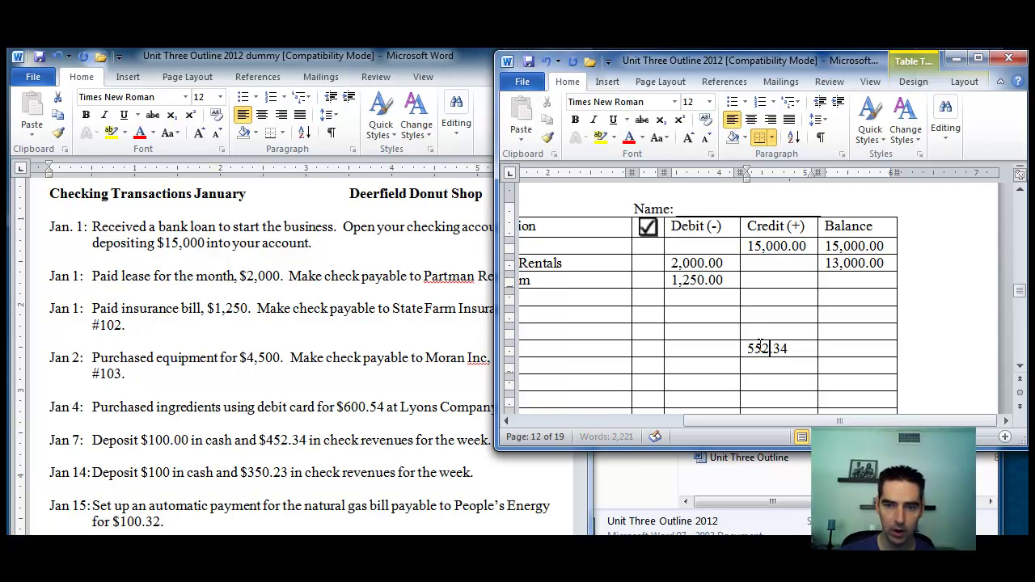
pyautogui.press('Right')
pyautogui.press('Right')
pyautogui.press('Tab')
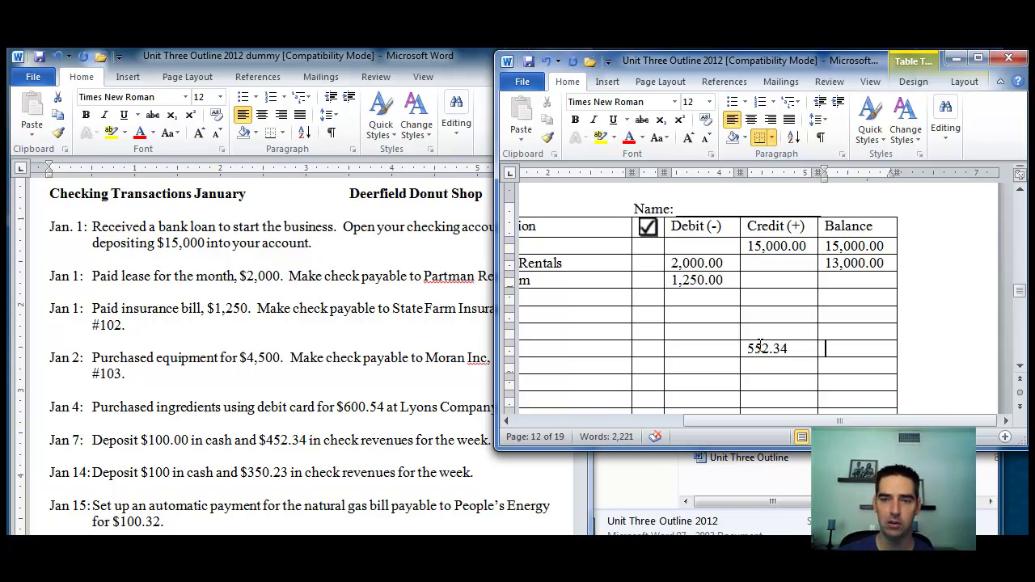
pyautogui.press('Up')
pyautogui.press('Up')
pyautogui.press('Up')
pyautogui.press('Up')
pyautogui.press('Up')
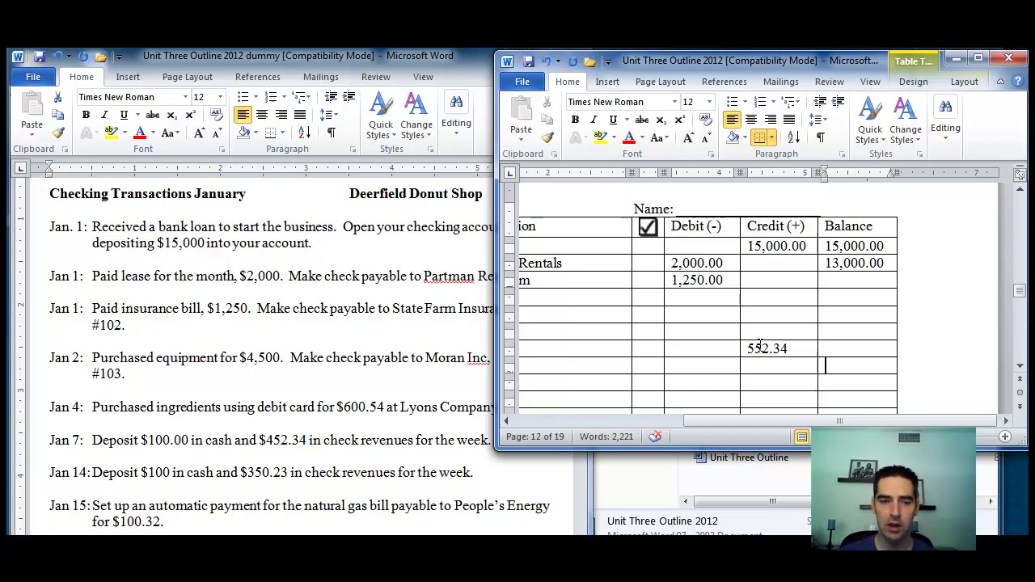
pyautogui.click(444, 443)
# - Page down to the January account statement's Checking Summary and shift that window left
pyautogui.scroll(-3, 436, 451)
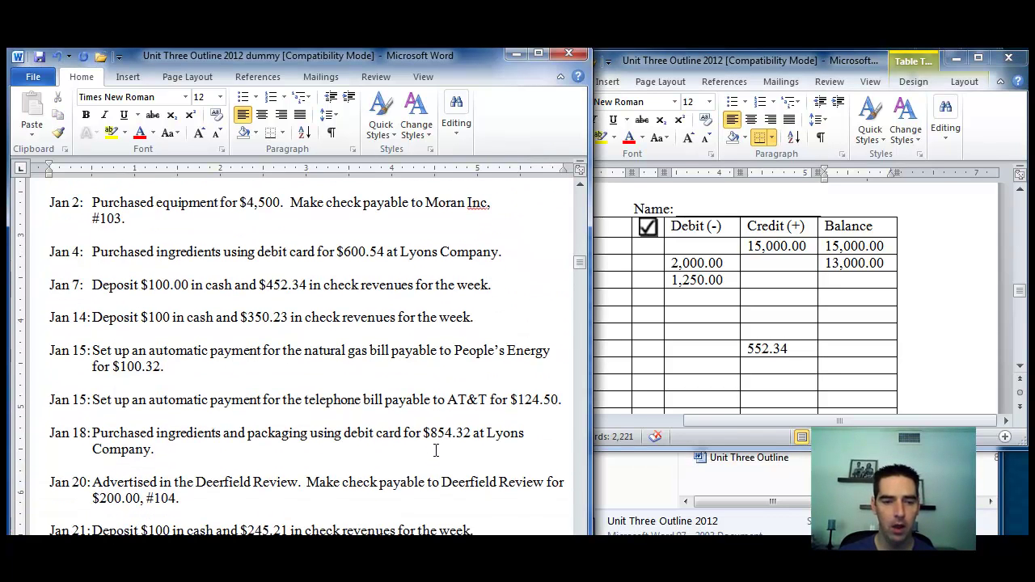
pyautogui.scroll(-2, 435, 450)
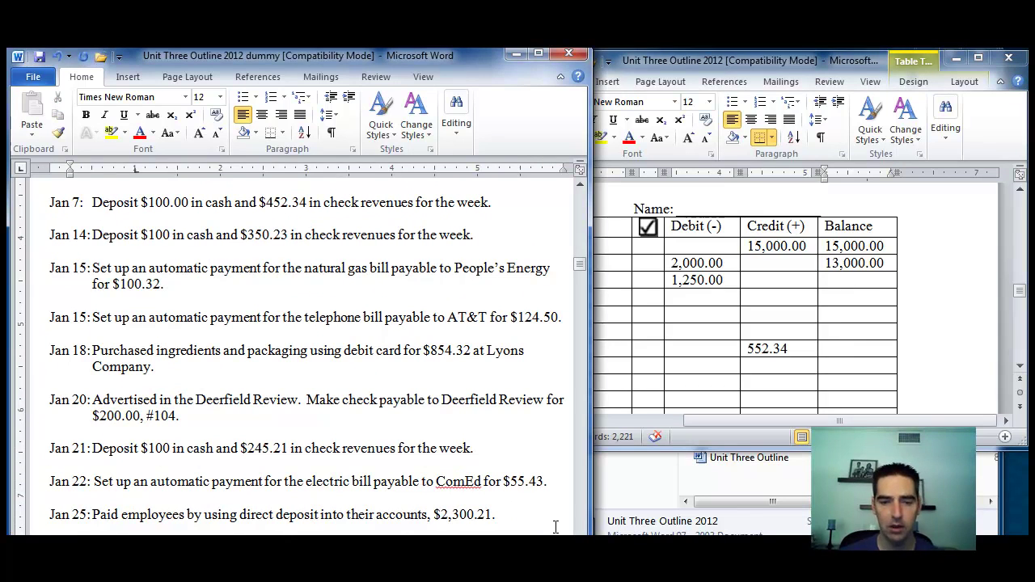
pyautogui.press('pagedown')
pyautogui.press('pagedown')
pyautogui.press('pagedown')
pyautogui.press('pagedown')
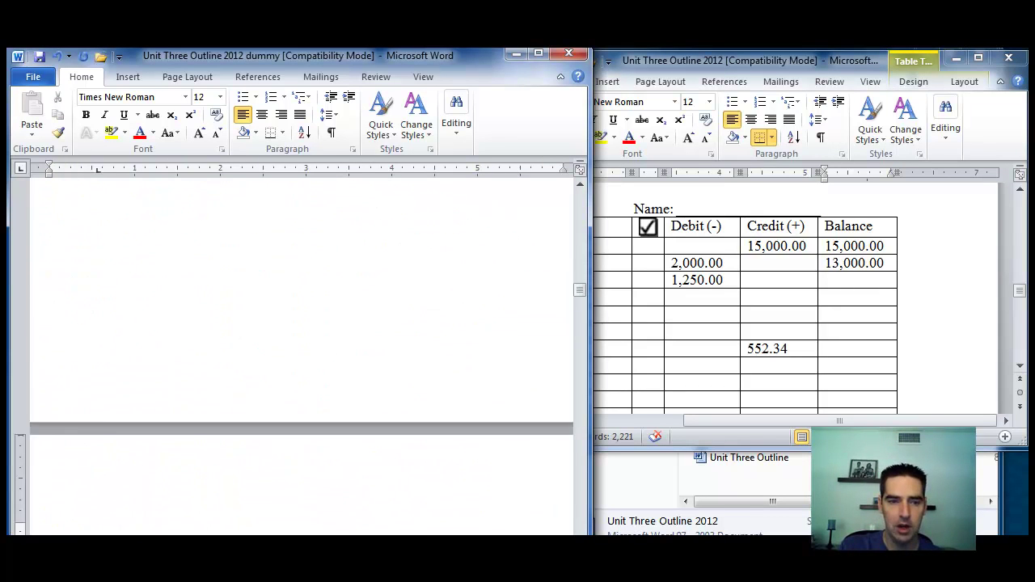
pyautogui.press('pagedown')
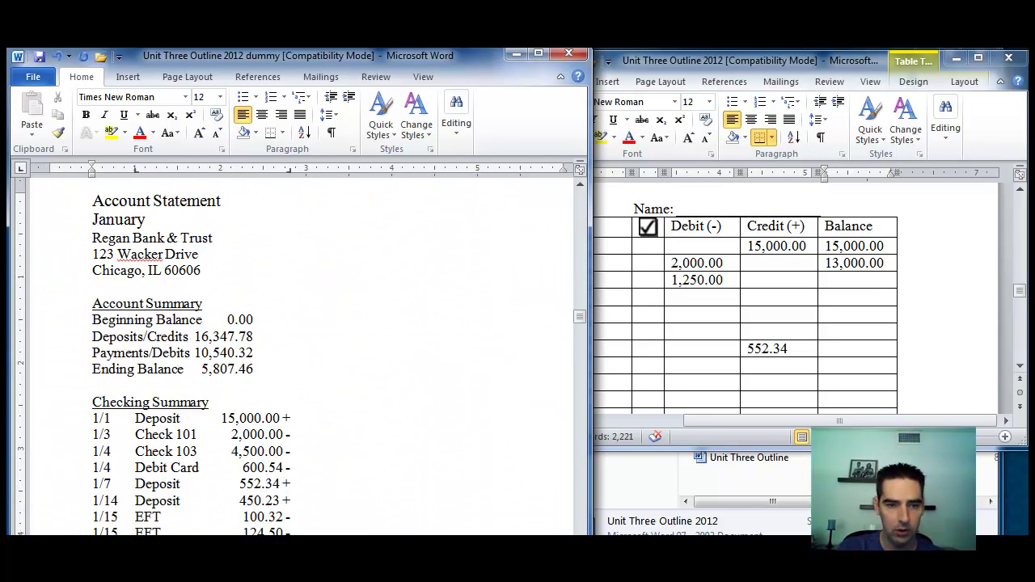
pyautogui.press('Down')
pyautogui.press('Down')
pyautogui.press('Down')
pyautogui.press('Down')
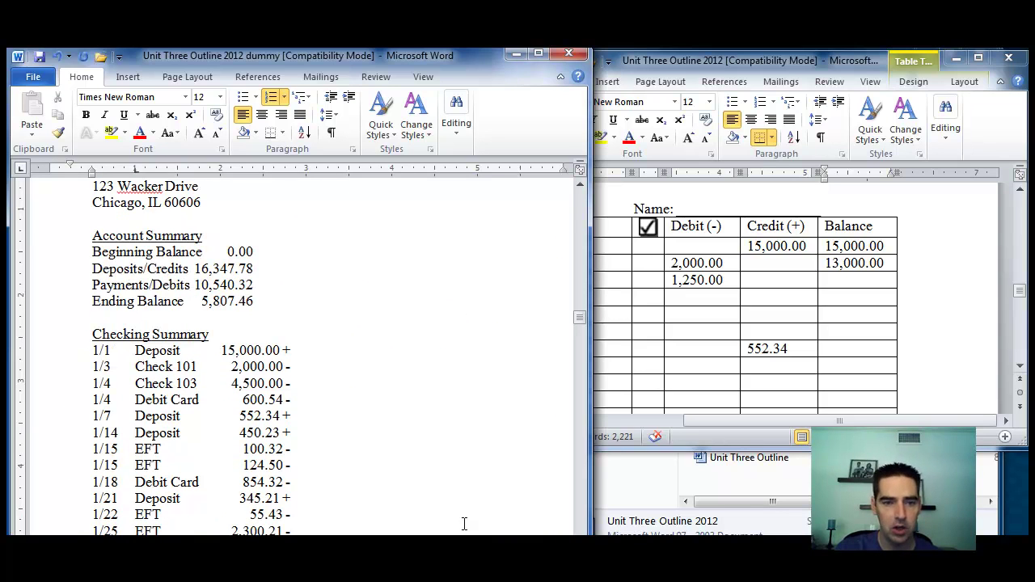
pyautogui.moveTo(370, 58); pyautogui.dragTo(343, 56)
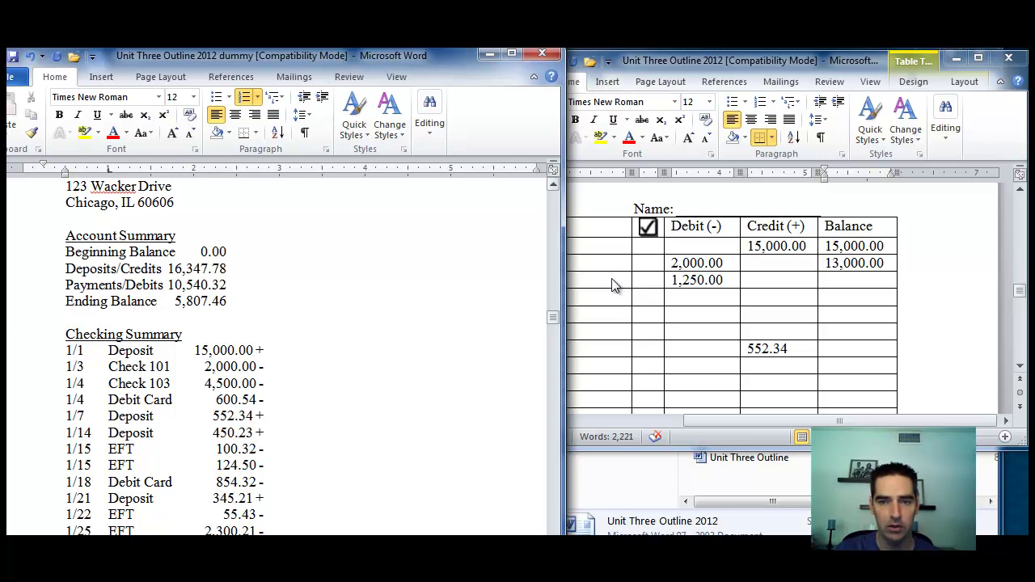
# - Put an X in the check-mark column for the 15,000.00 deposit and Partman Rentals 2,000.00 rows
pyautogui.click(645, 244)
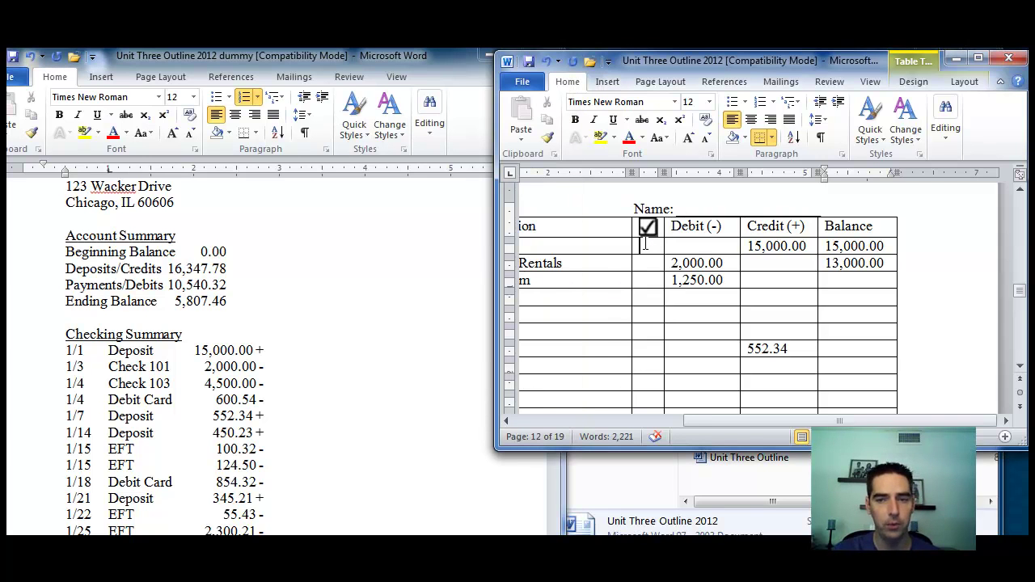
pyautogui.write('X')
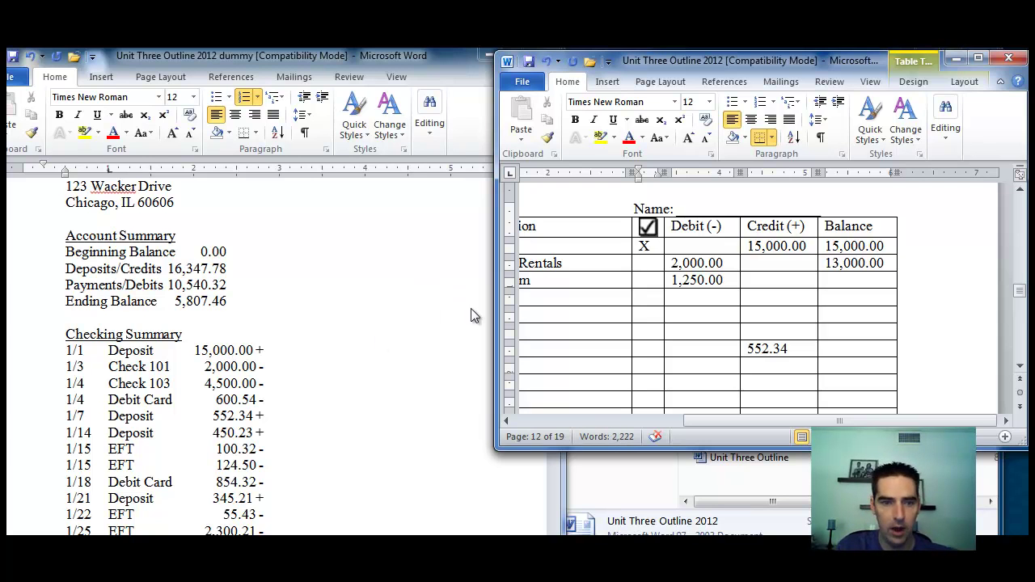
pyautogui.write('X')
pyautogui.press('Down')
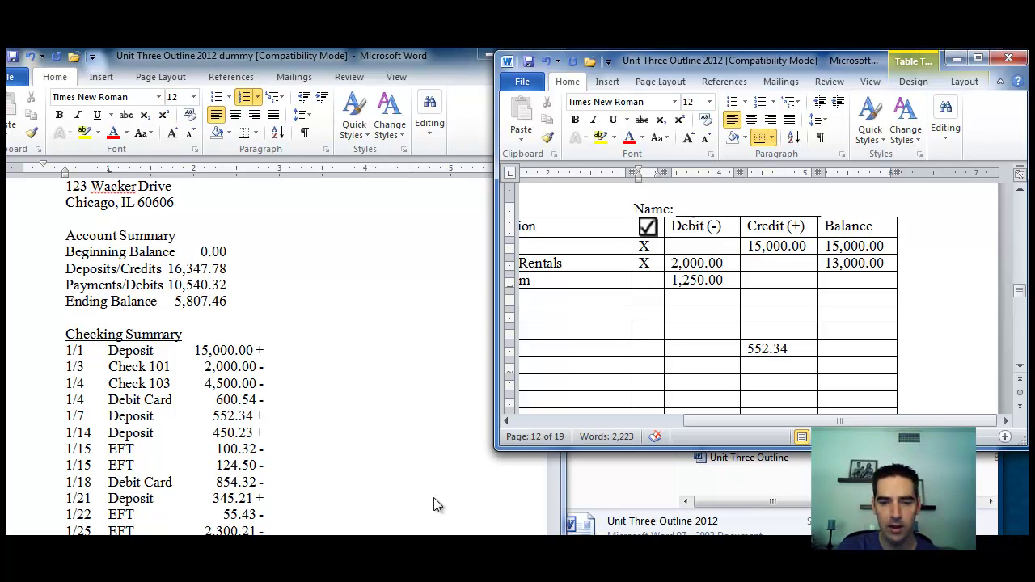
# - In the bank statement document, enter check 102 for 1250.00 in the Payments Outstanding table's first row
pyautogui.click(323, 364)
pyautogui.scroll(-3, 323, 364)
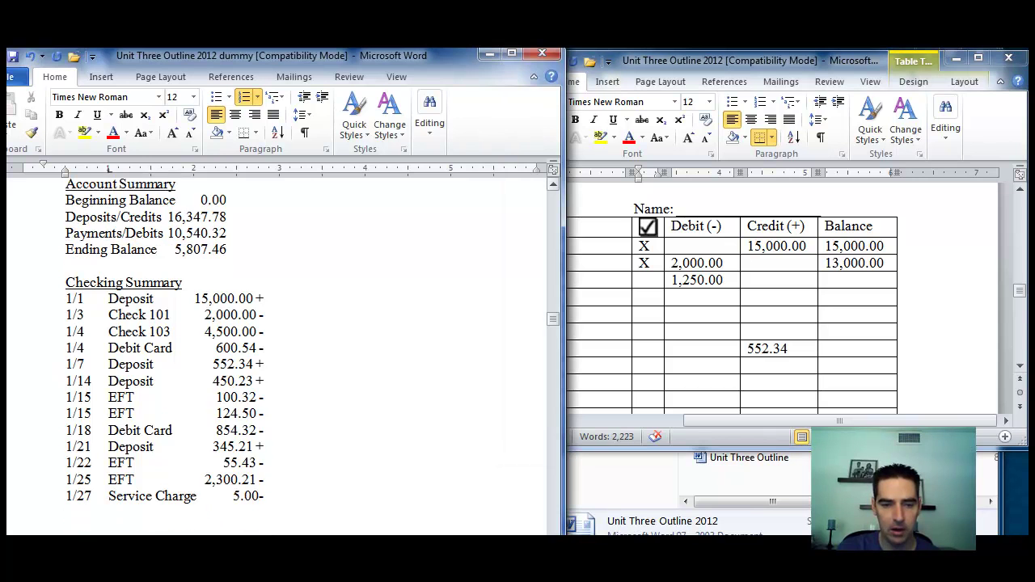
pyautogui.scroll(-1, 186, 501)
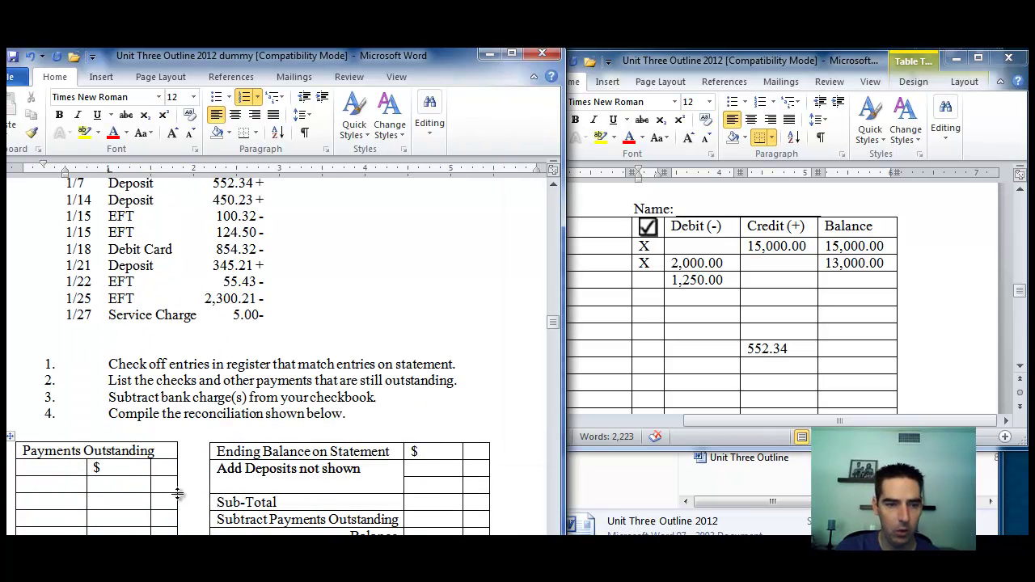
pyautogui.click(50, 468)
pyautogui.write('102')
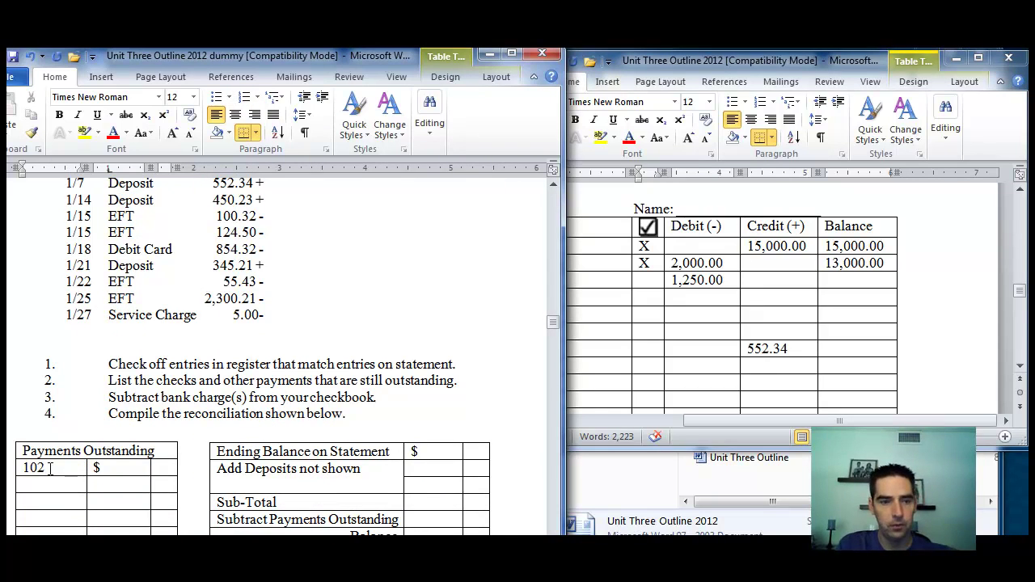
pyautogui.press('Tab')
pyautogui.write('1250')
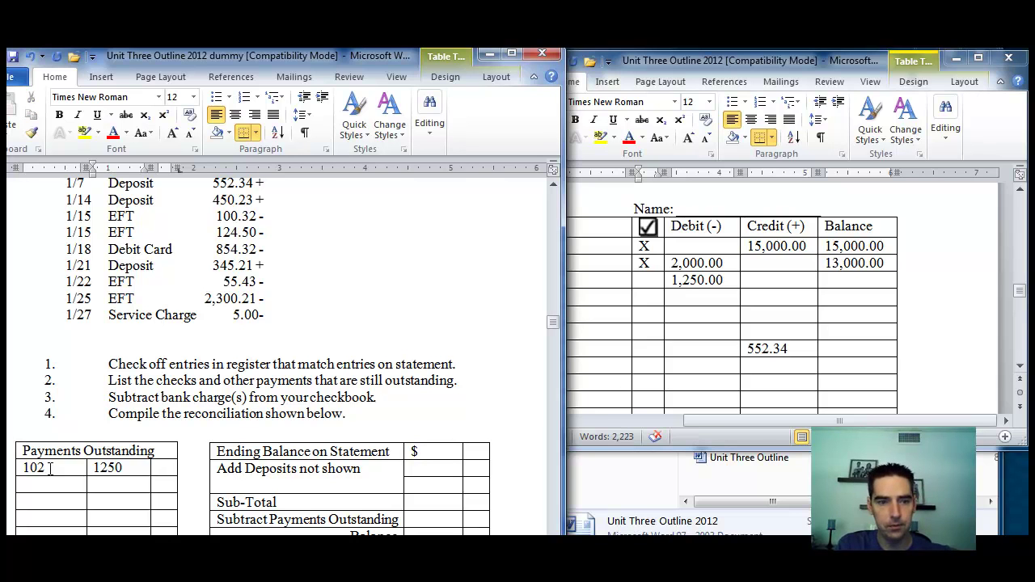
pyautogui.press('Tab')
pyautogui.write('00')
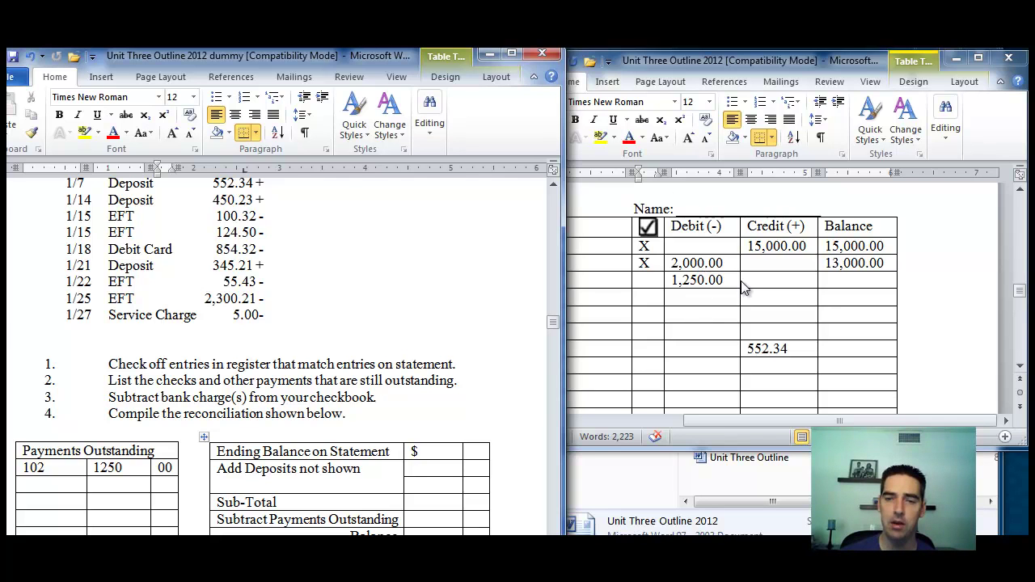
# - Correct the State Farm check's register debit from 1,250.00 to 1520.00
pyautogui.click(693, 285)
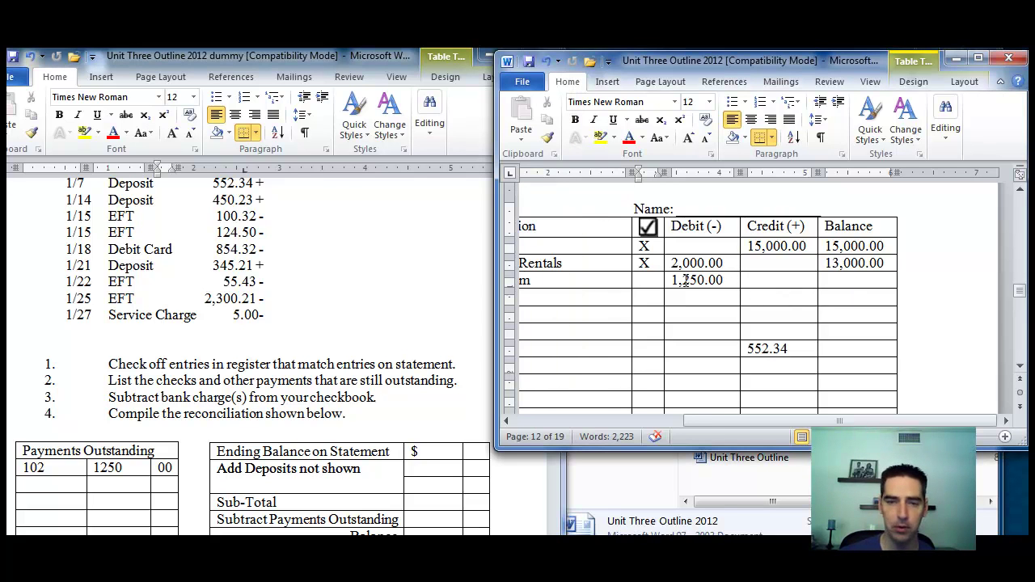
pyautogui.click(685, 279)
pyautogui.press('BackSpace')
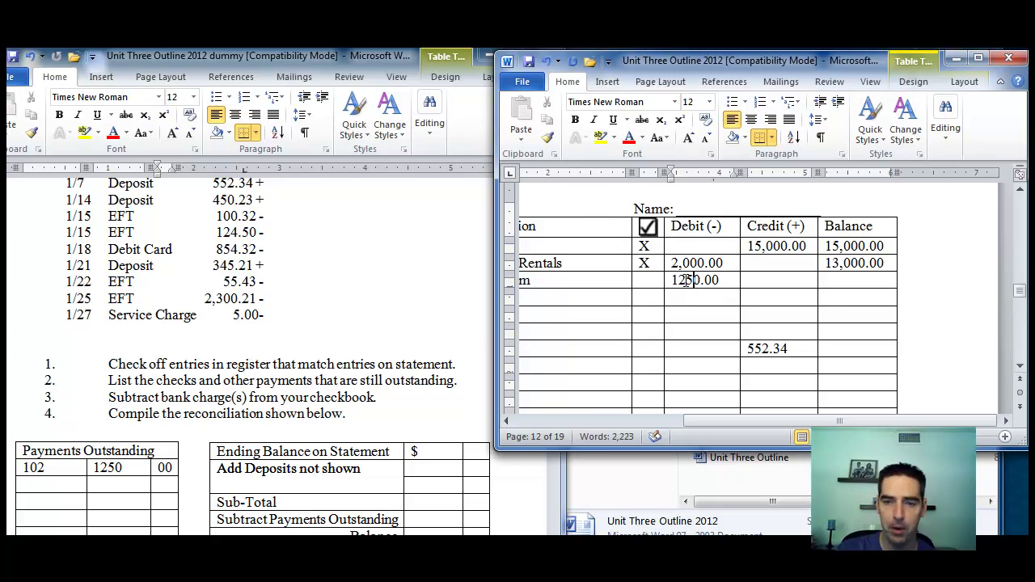
pyautogui.press('BackSpace')
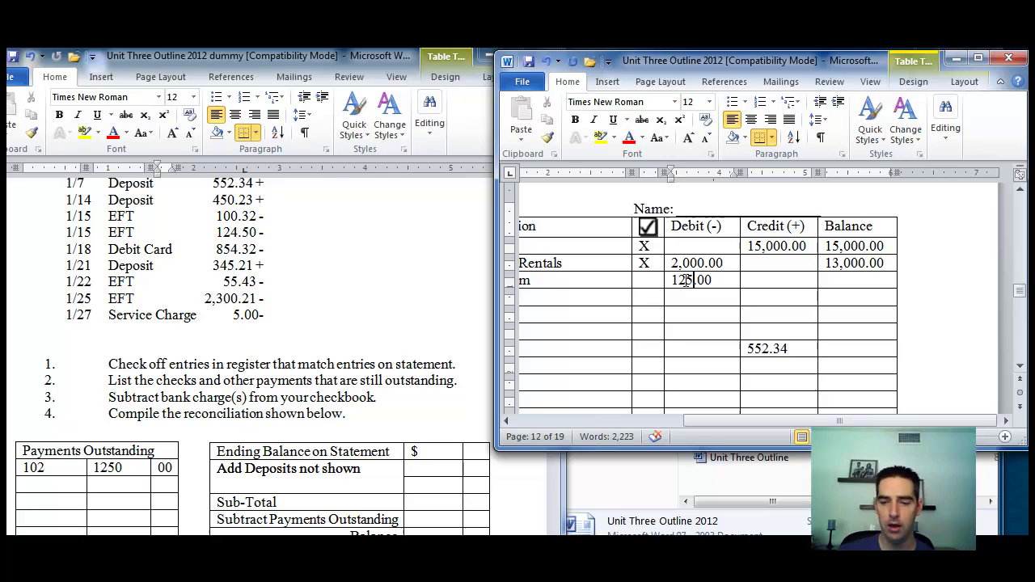
pyautogui.write('0')
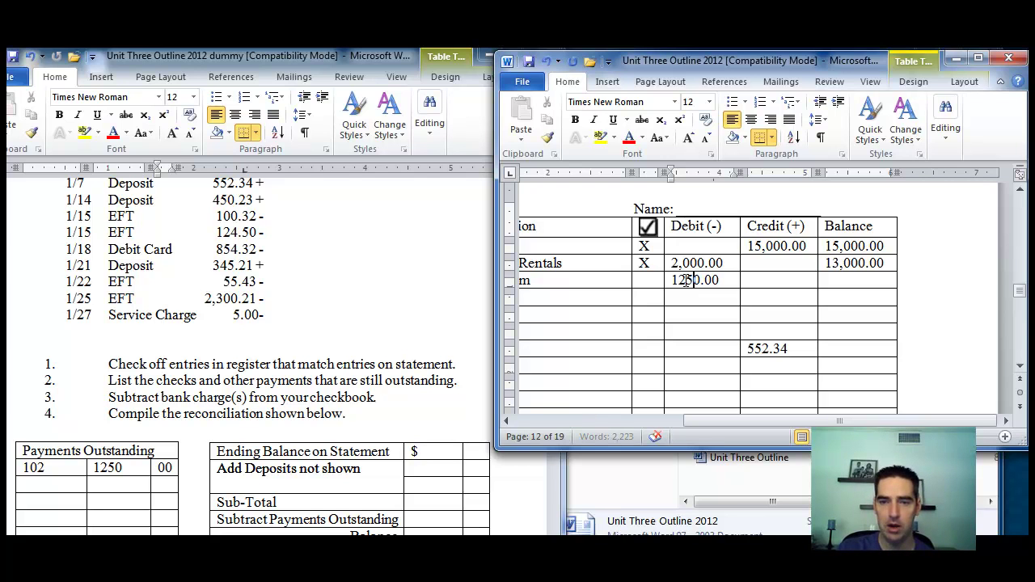
pyautogui.press('BackSpace')
pyautogui.press('BackSpace')
pyautogui.write('52')
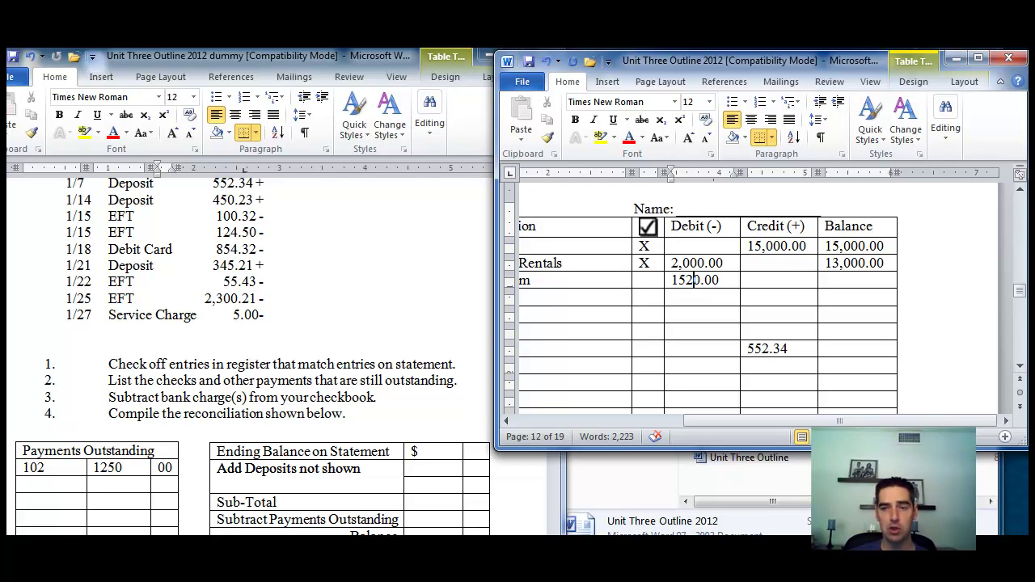
# - Scroll the register document down past the blank deposit tickets, then back up toward the earlier page
pyautogui.scroll(-5, 1022, 226)
pyautogui.scroll(-1, 1022, 226)
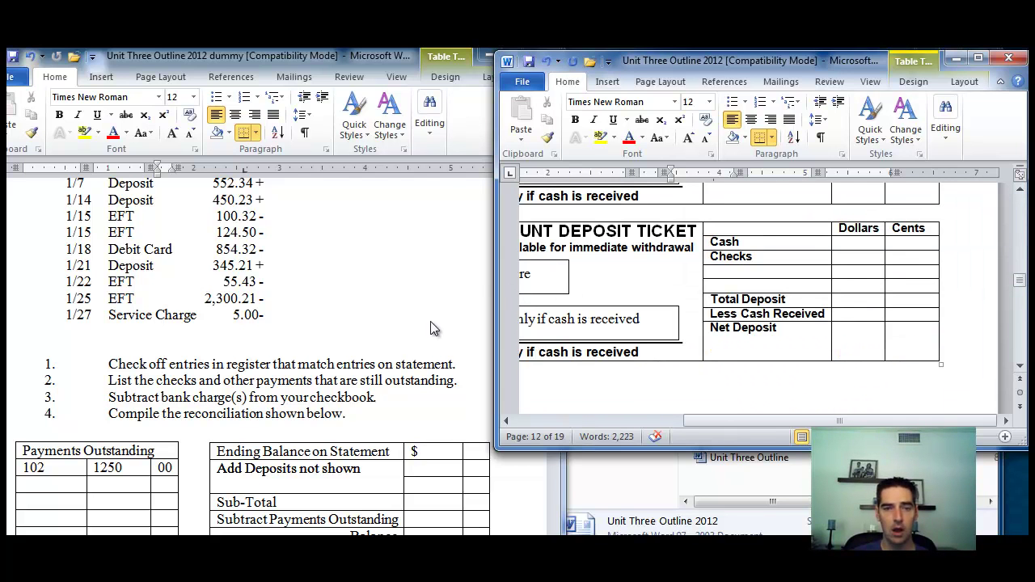
pyautogui.scroll(10, 1020, 207)
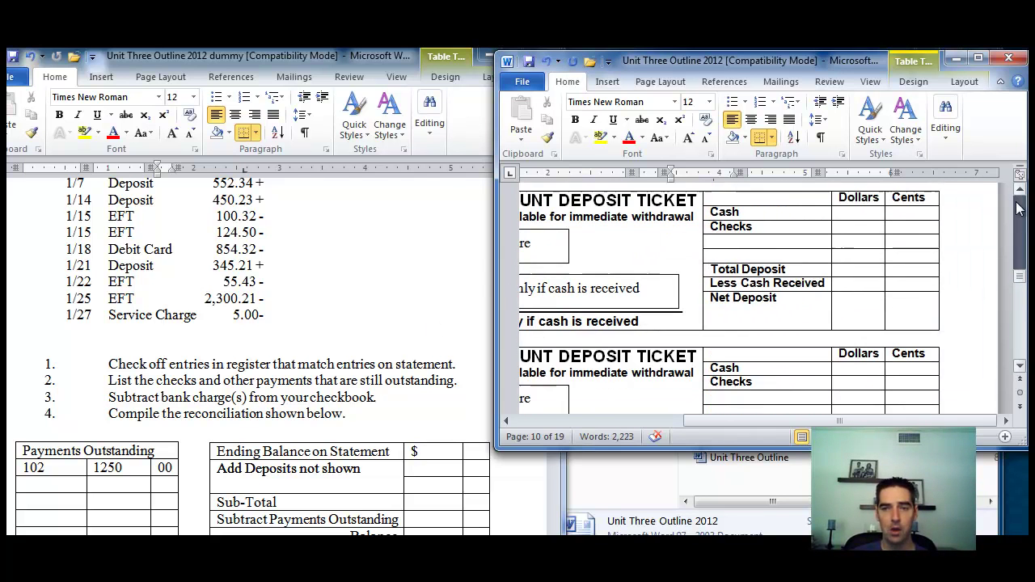